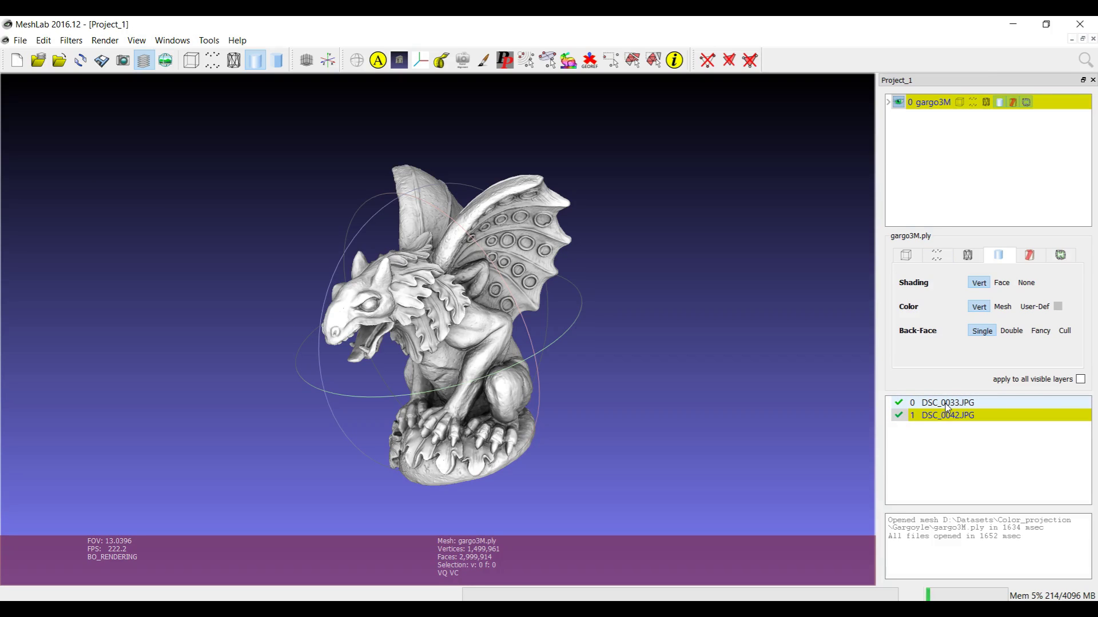
Display the DSC_0033.JPG raster over the gargoyle mesh, rotate the mesh towards the photographed pose, and start Raster alignment
{"action": "scroll", "coordinate": [573, 400], "scroll_direction": "down", "scroll_amount": 2}
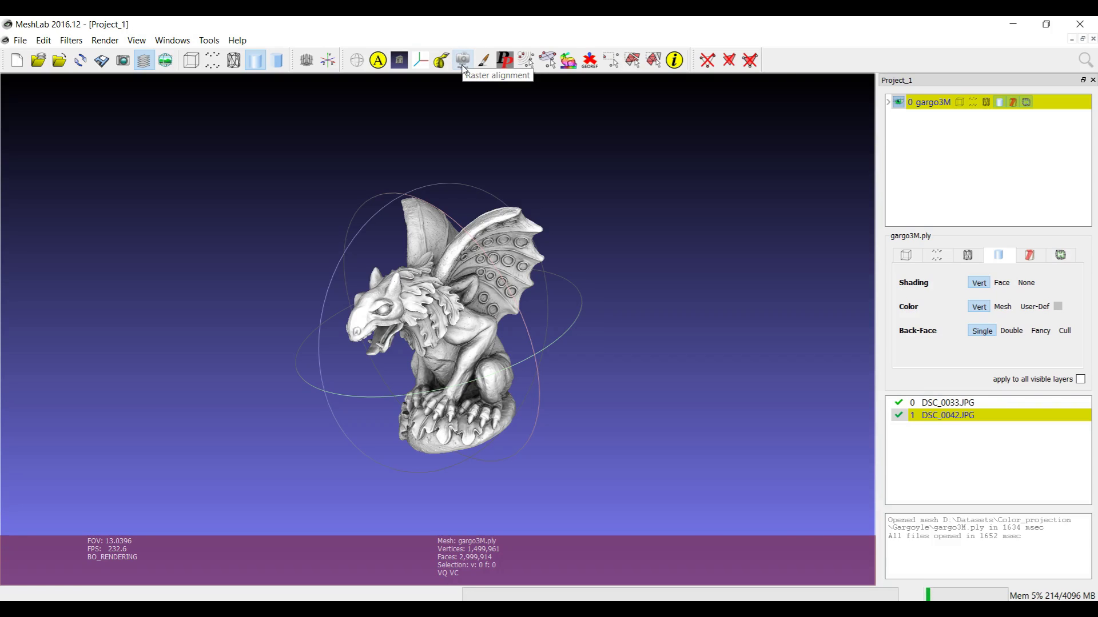
{"action": "left_click", "coordinate": [946, 403]}
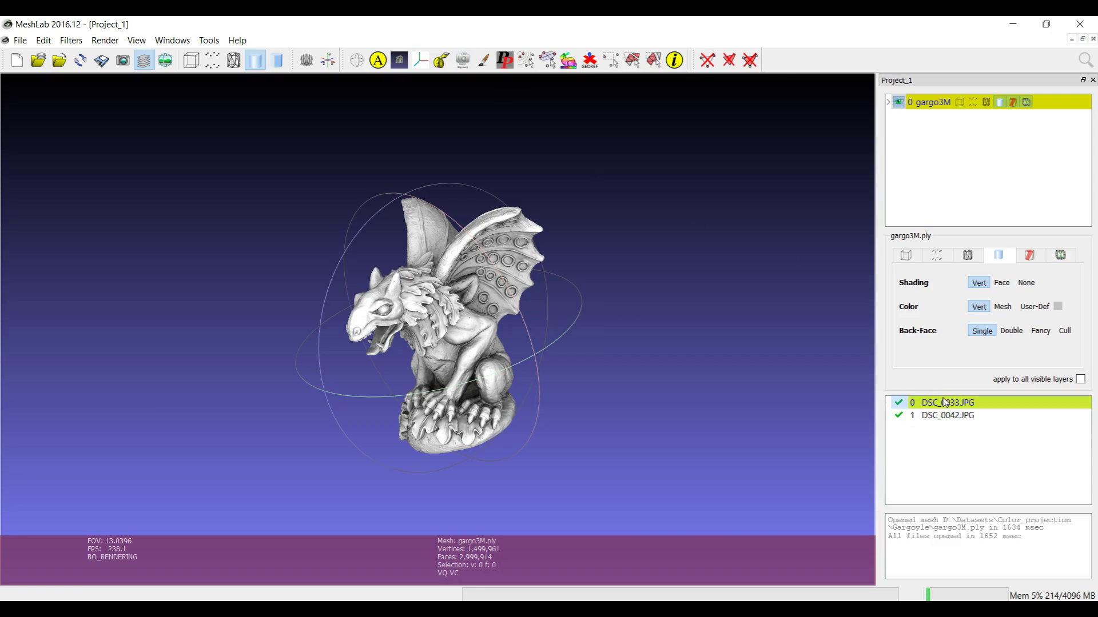
{"action": "left_click", "coordinate": [165, 60]}
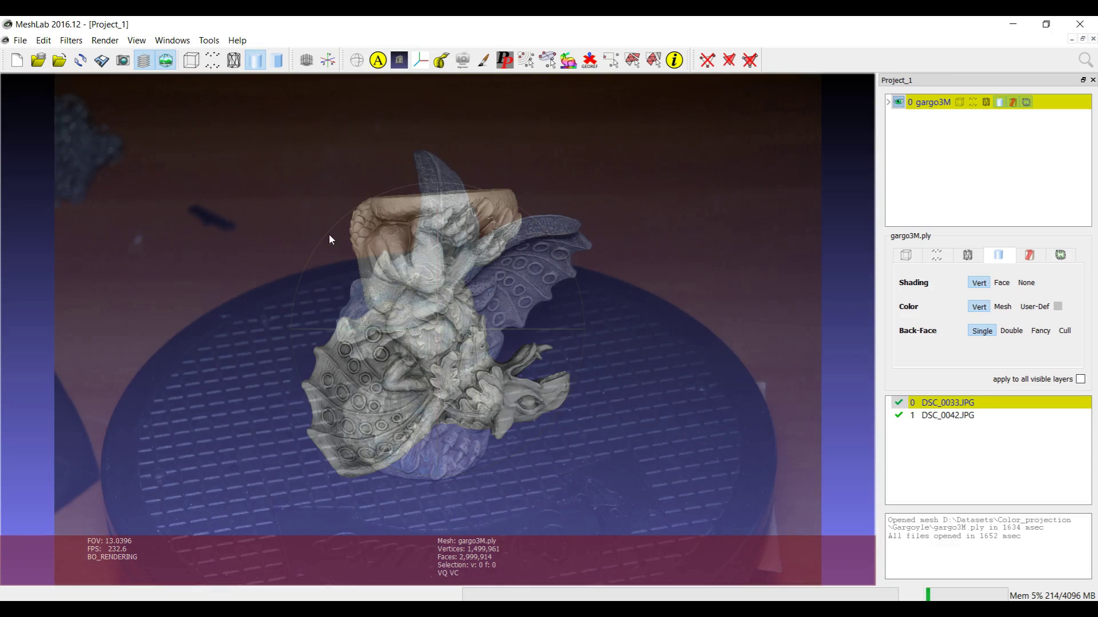
{"action": "left_click_drag", "start_coordinate": [411, 289], "coordinate": [439, 337]}
{"action": "left_click", "coordinate": [462, 61]}
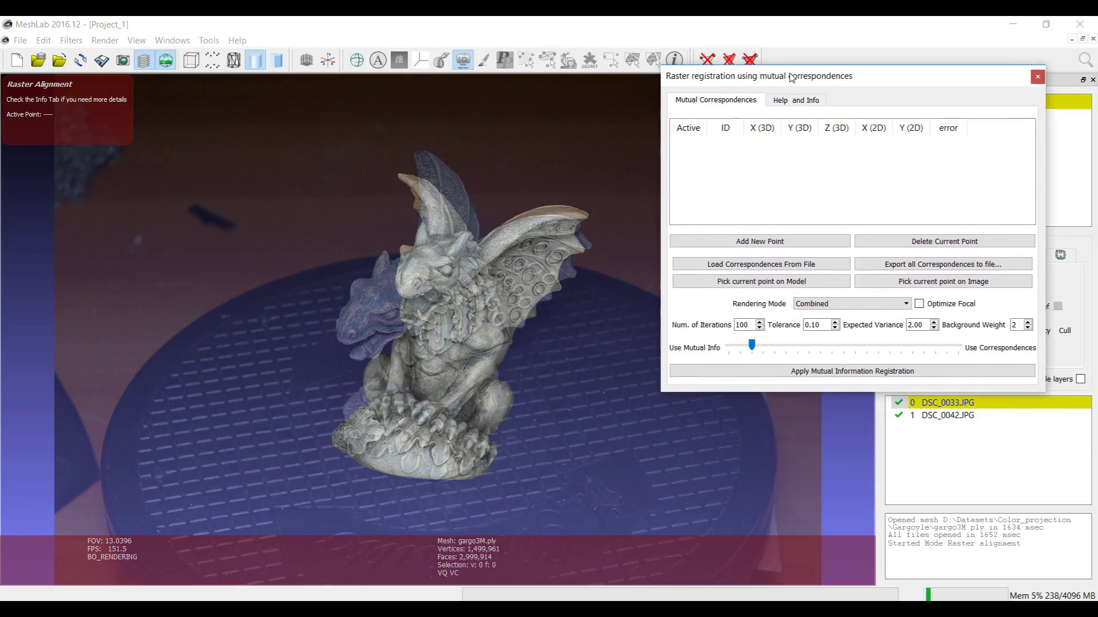
{"action": "left_click", "coordinate": [392, 318]}
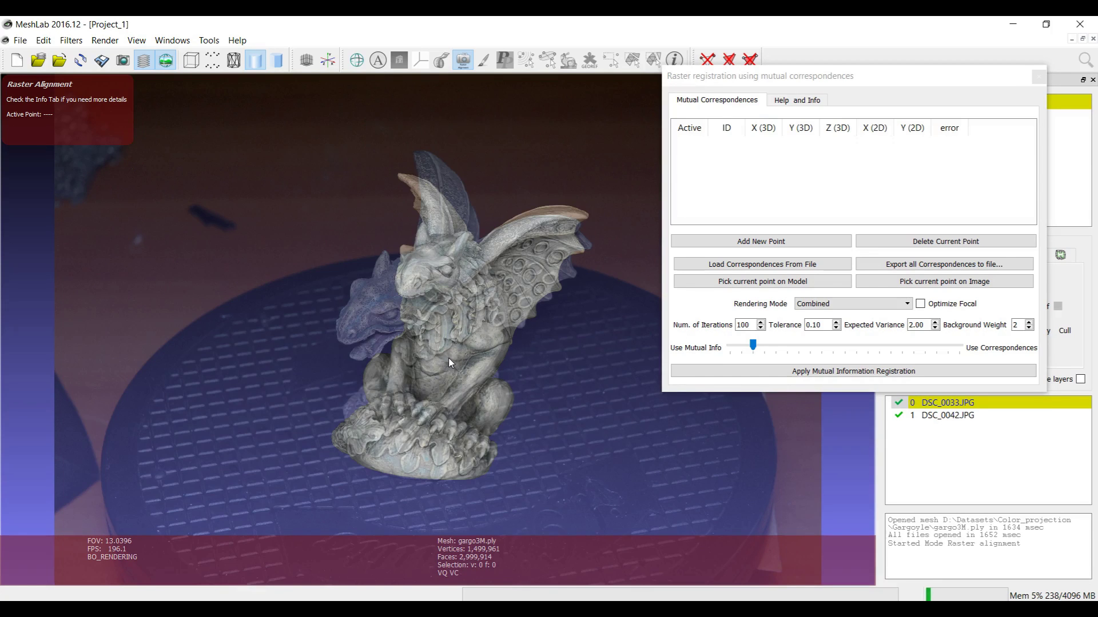
{"action": "left_click", "coordinate": [70, 40]}
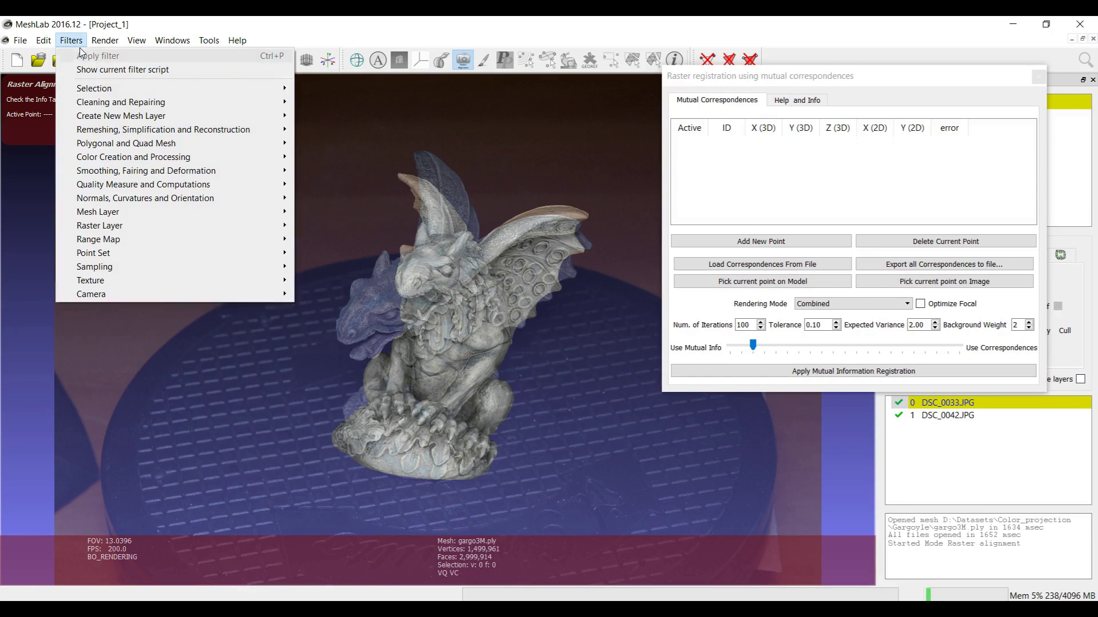
{"action": "mouse_move", "coordinate": [235, 293]}
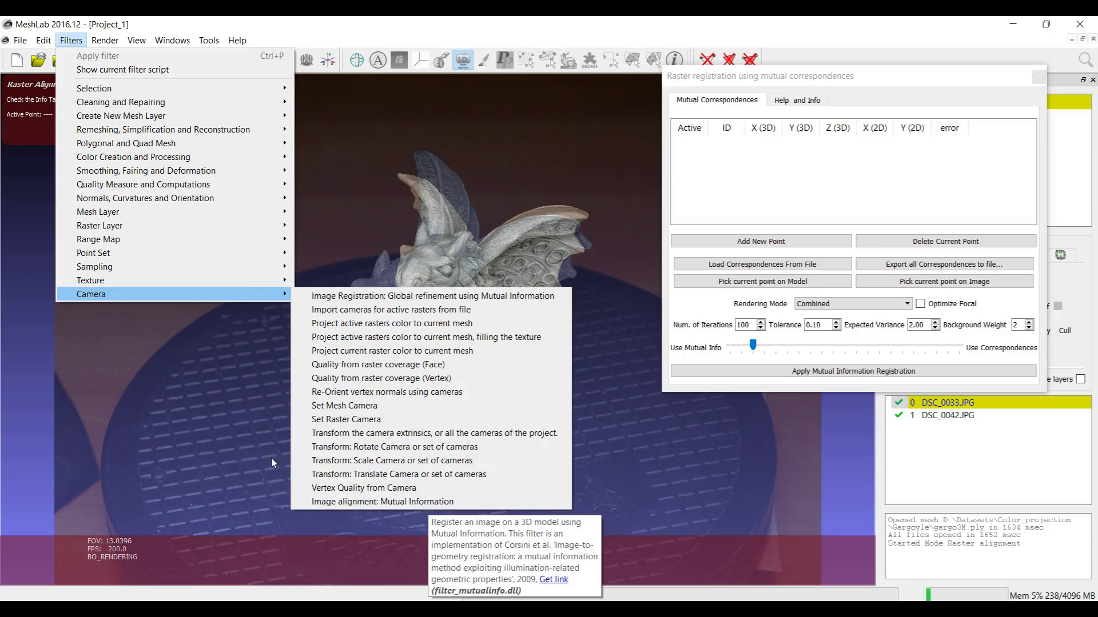
{"action": "key", "text": "Escape"}
{"action": "key", "text": "Escape"}
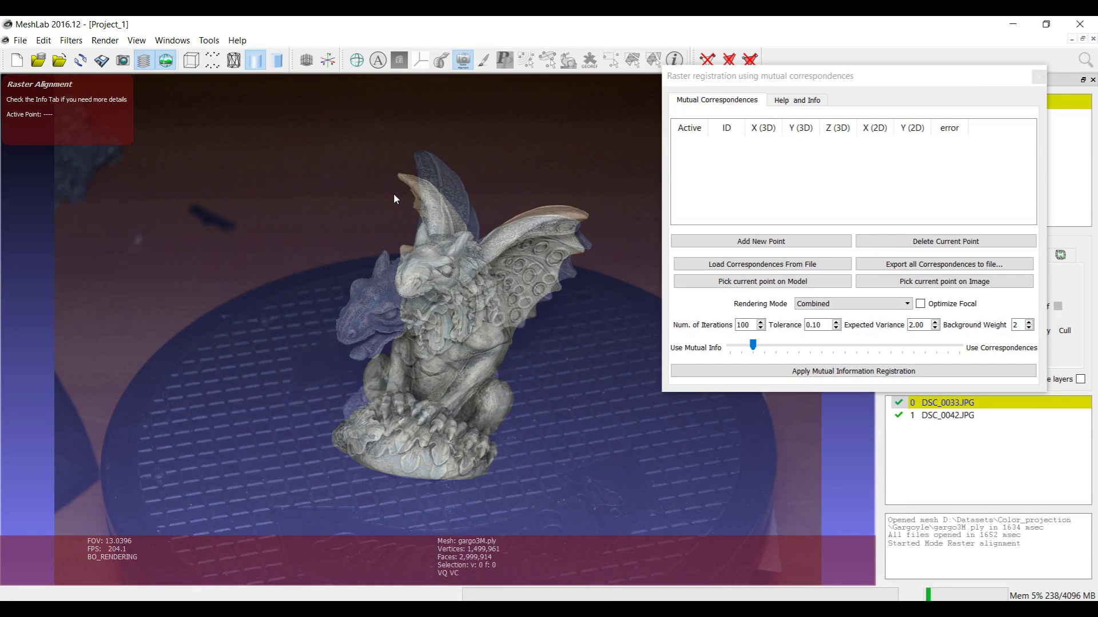
Roughly match the gargoyle mesh to the DSC_0033.JPG photo by eye and apply the mutual information registration
{"action": "mouse_move", "coordinate": [420, 256]}
{"action": "left_mouse_down"}
{"action": "mouse_move", "coordinate": [368, 335]}
{"action": "mouse_move", "coordinate": [492, 397]}
{"action": "mouse_move", "coordinate": [410, 311]}
{"action": "mouse_move", "coordinate": [600, 292]}
{"action": "mouse_move", "coordinate": [414, 269]}
{"action": "left_mouse_up"}
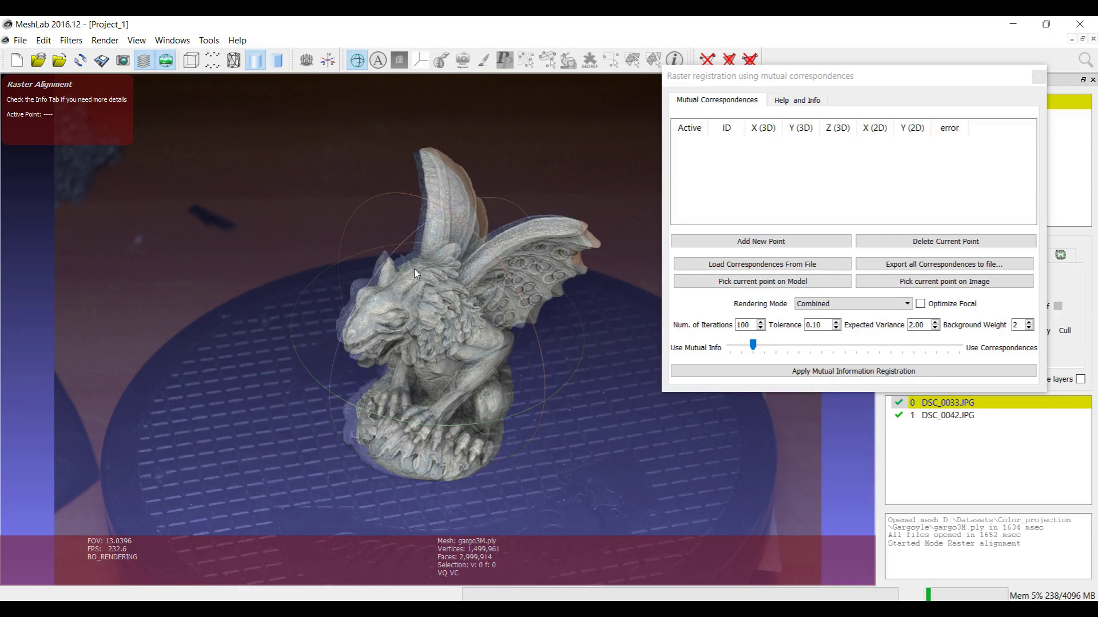
{"action": "left_click_drag", "start_coordinate": [457, 338], "coordinate": [463, 315]}
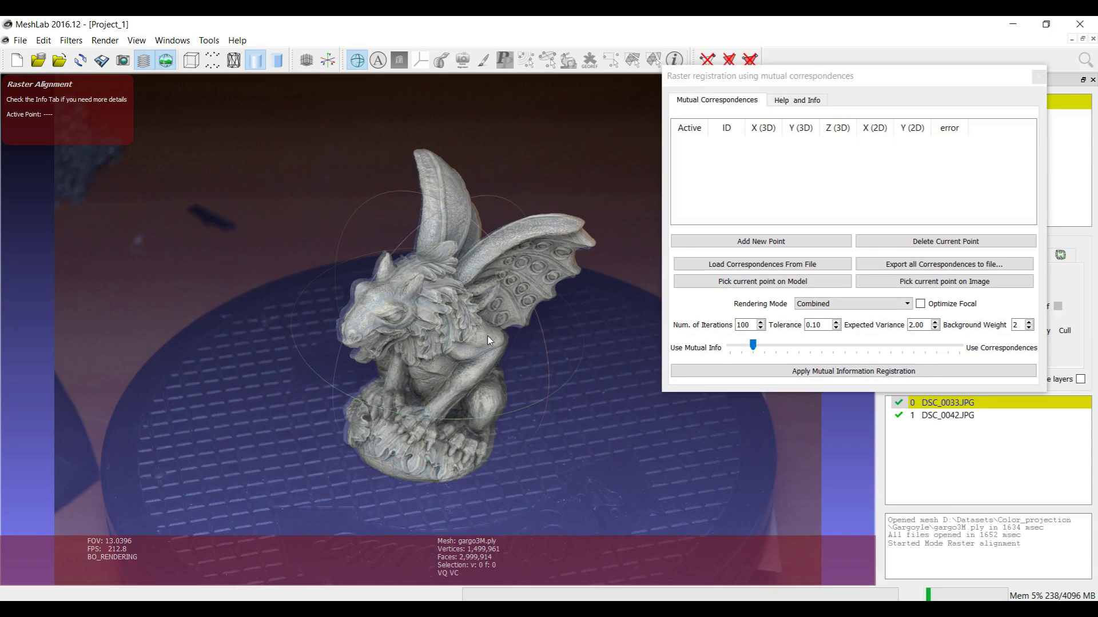
{"action": "left_click", "coordinate": [809, 373]}
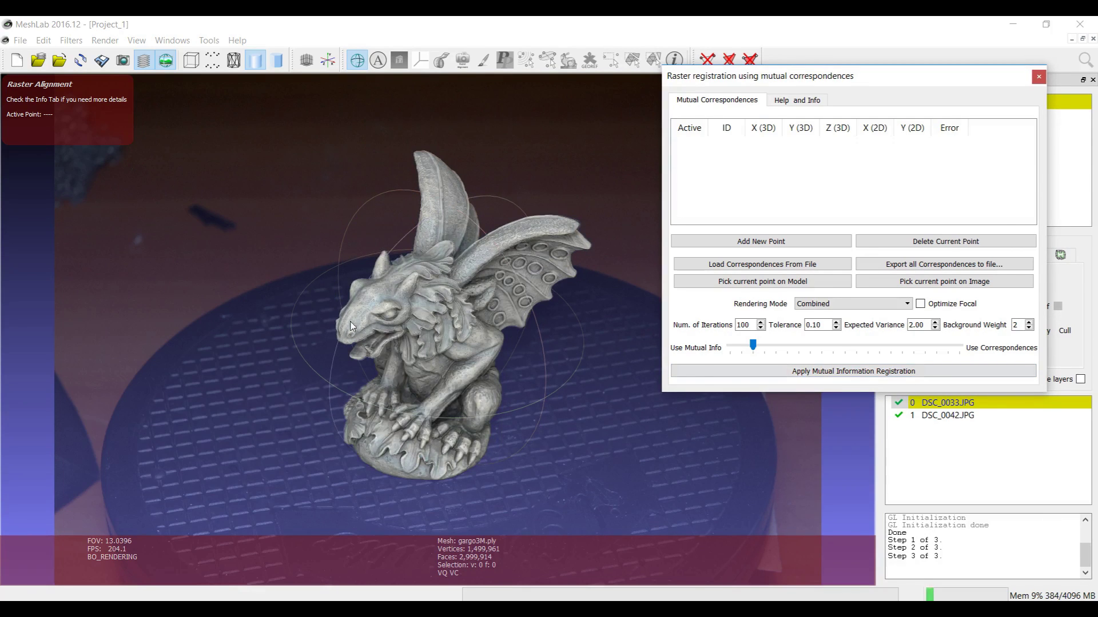
Enable focal optimization and rerun the mutual information registration for DSC_0033.JPG
{"action": "left_click", "coordinate": [921, 305]}
{"action": "left_click", "coordinate": [873, 372]}
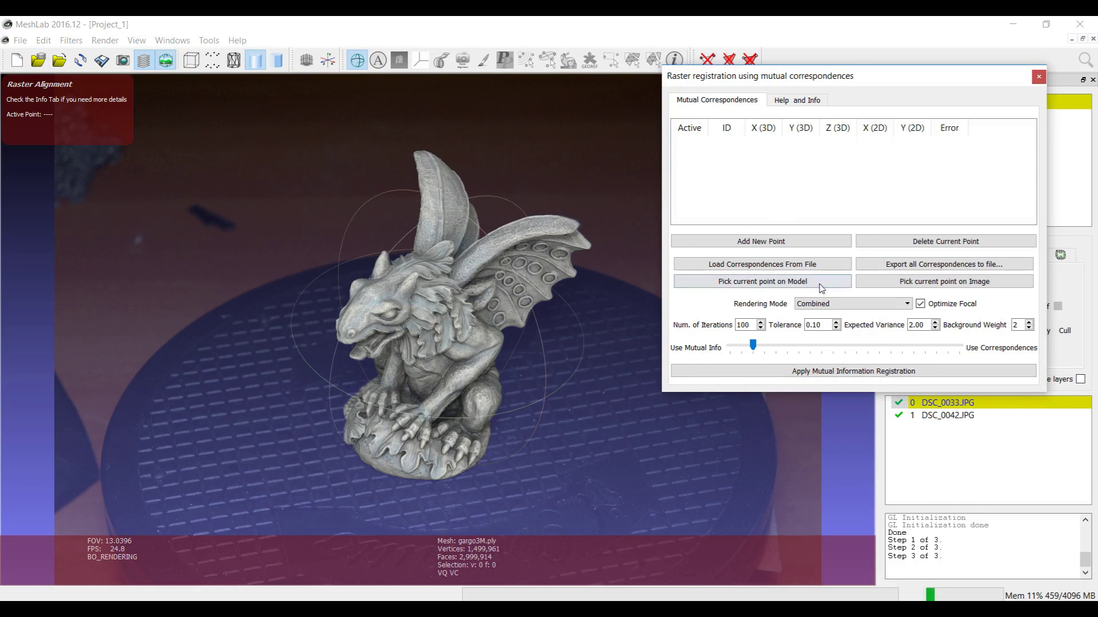
{"action": "left_click", "coordinate": [822, 372]}
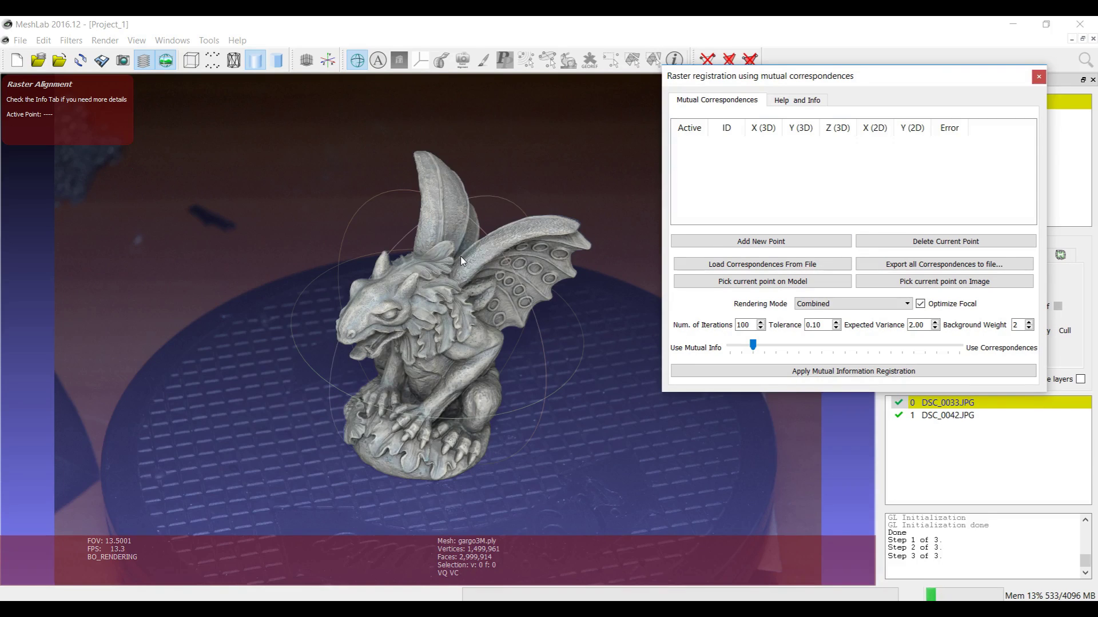
Switch to the DSC_0042.JPG raster and rotate and move the mesh to roughly match the gargoyle lying on its side
{"action": "left_click", "coordinate": [949, 446]}
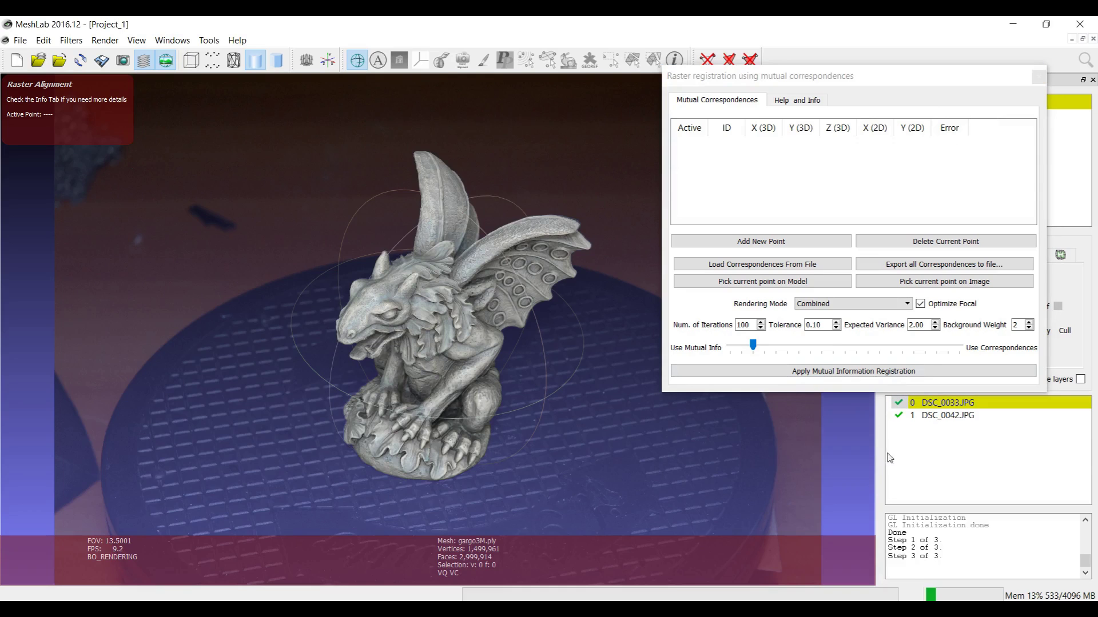
{"action": "left_click", "coordinate": [949, 415]}
{"action": "left_click_drag", "start_coordinate": [468, 268], "coordinate": [410, 368]}
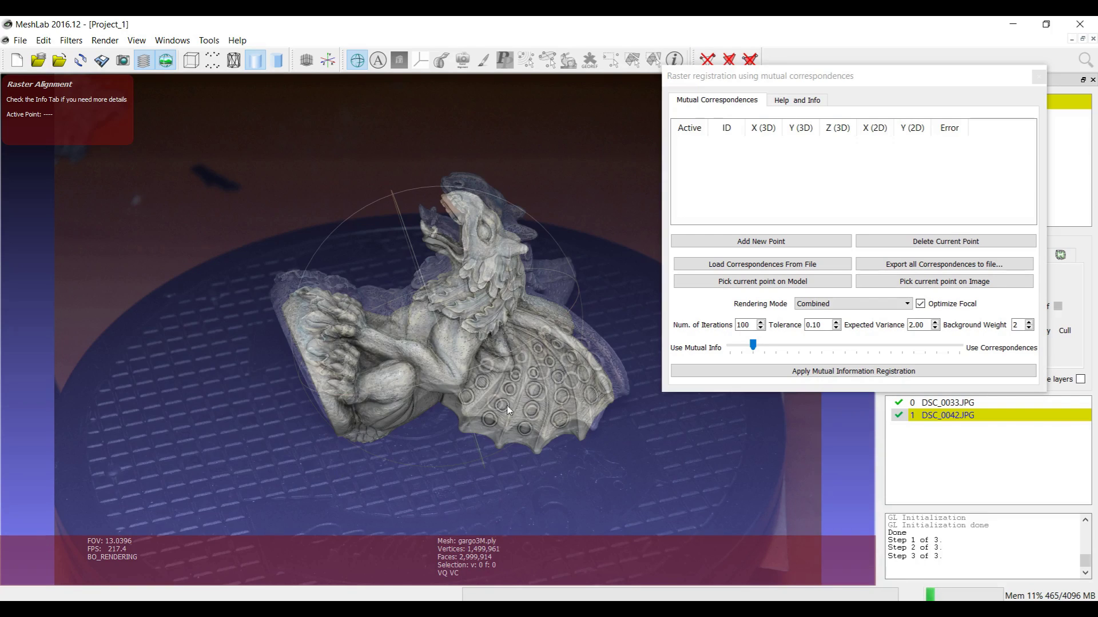
{"action": "left_click_drag", "start_coordinate": [452, 372], "coordinate": [461, 384]}
{"action": "left_click_drag", "start_coordinate": [413, 292], "coordinate": [392, 326]}
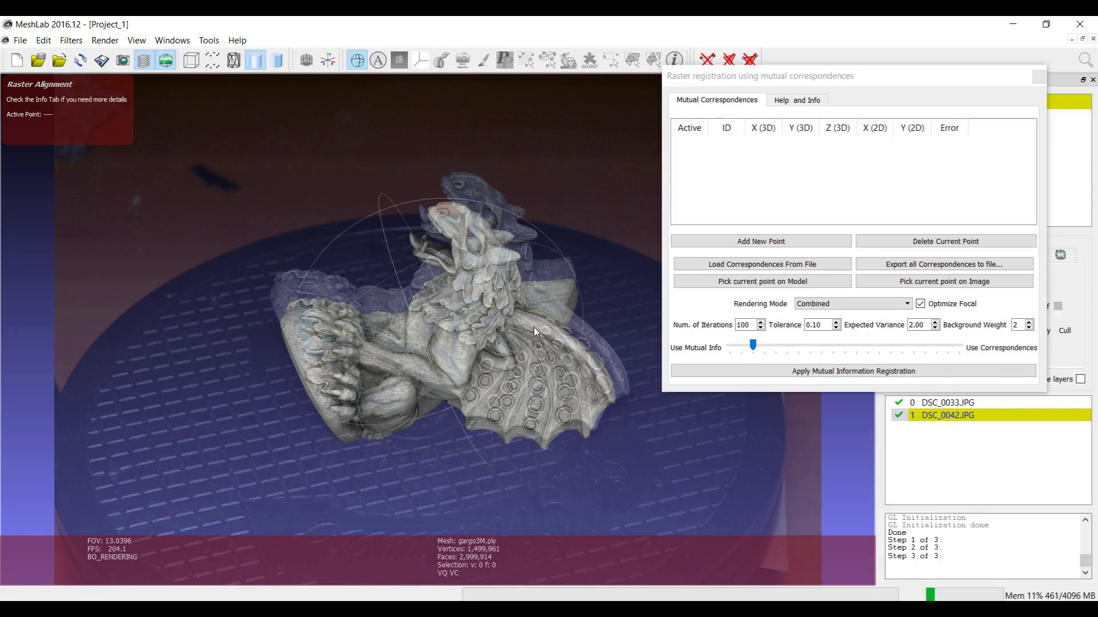
{"action": "left_click_drag", "start_coordinate": [486, 357], "coordinate": [511, 345]}
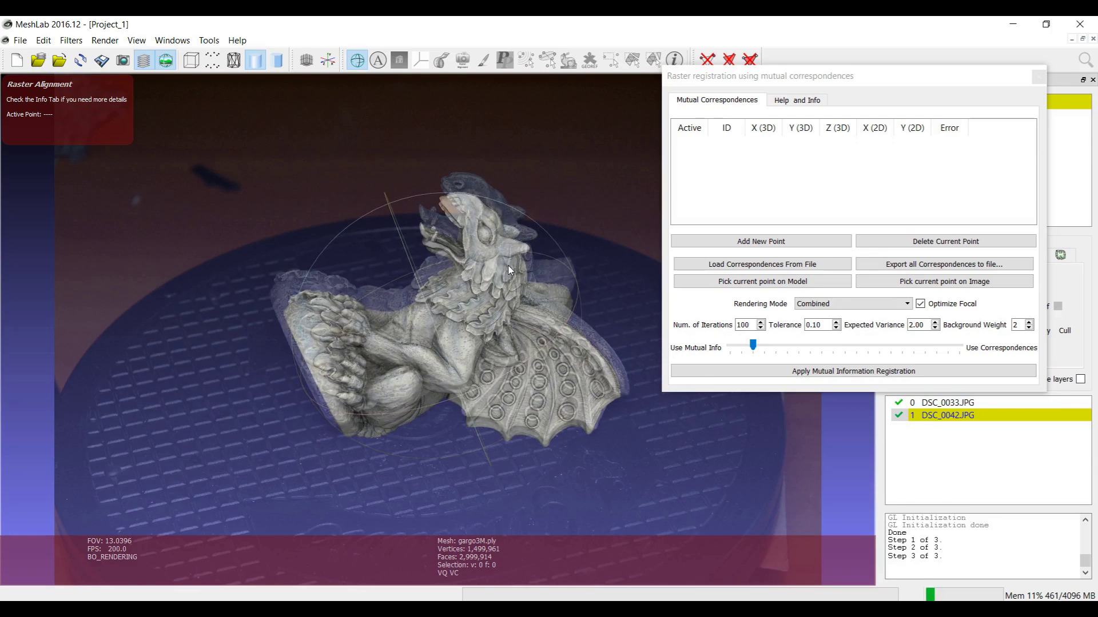
Add a first correspondence point at the pointed tip on the wing's lower edge, picked on both the model and the image
{"action": "left_click", "coordinate": [729, 244]}
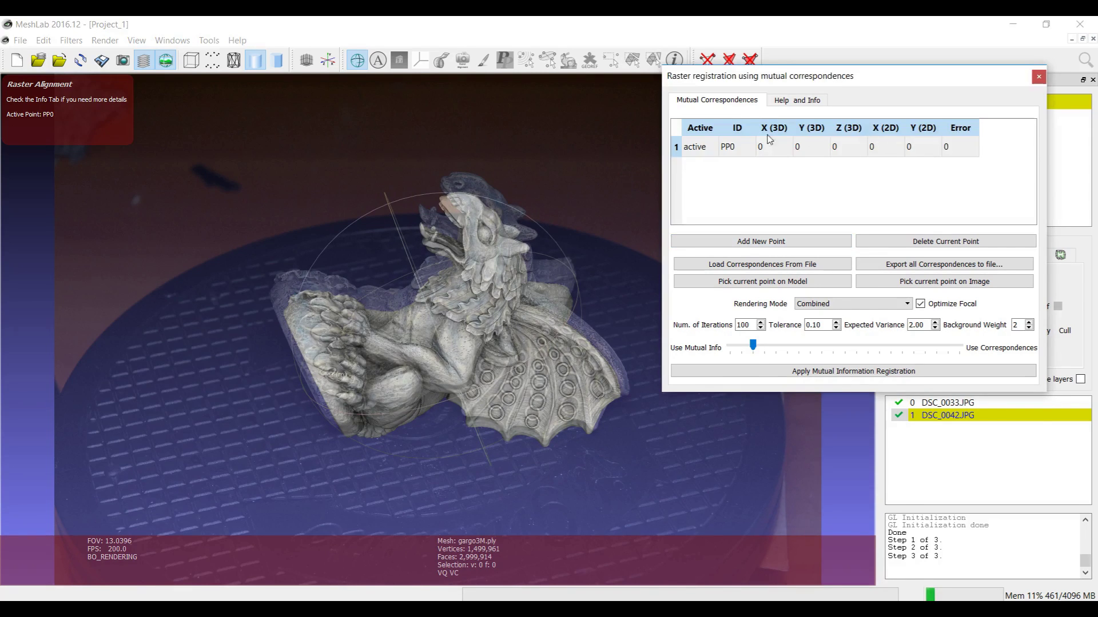
{"action": "left_click", "coordinate": [710, 151]}
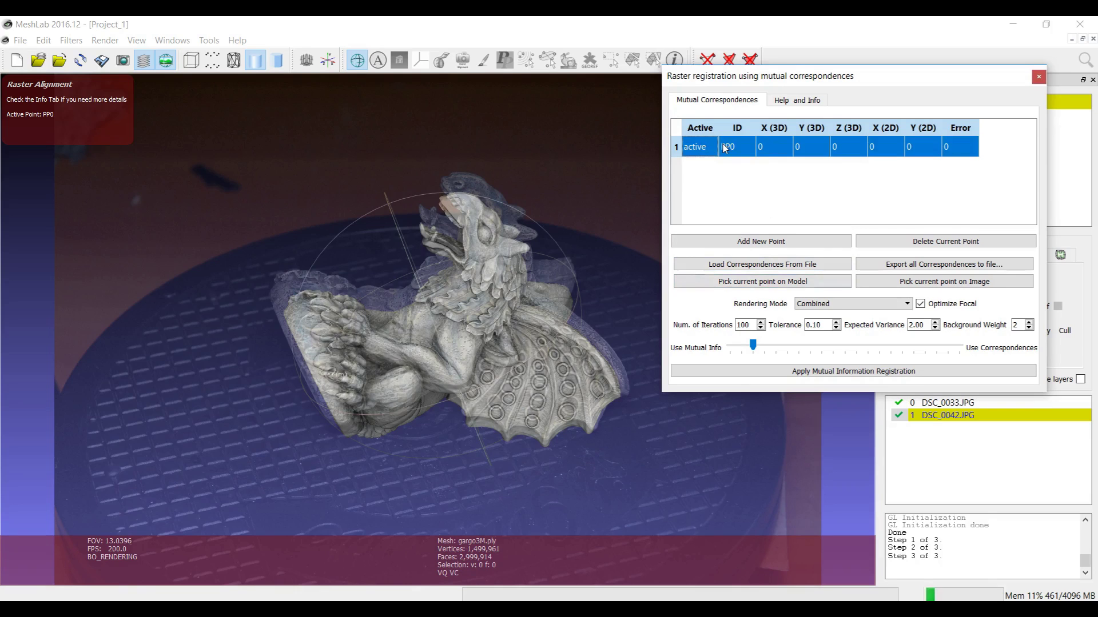
{"action": "left_click", "coordinate": [758, 282]}
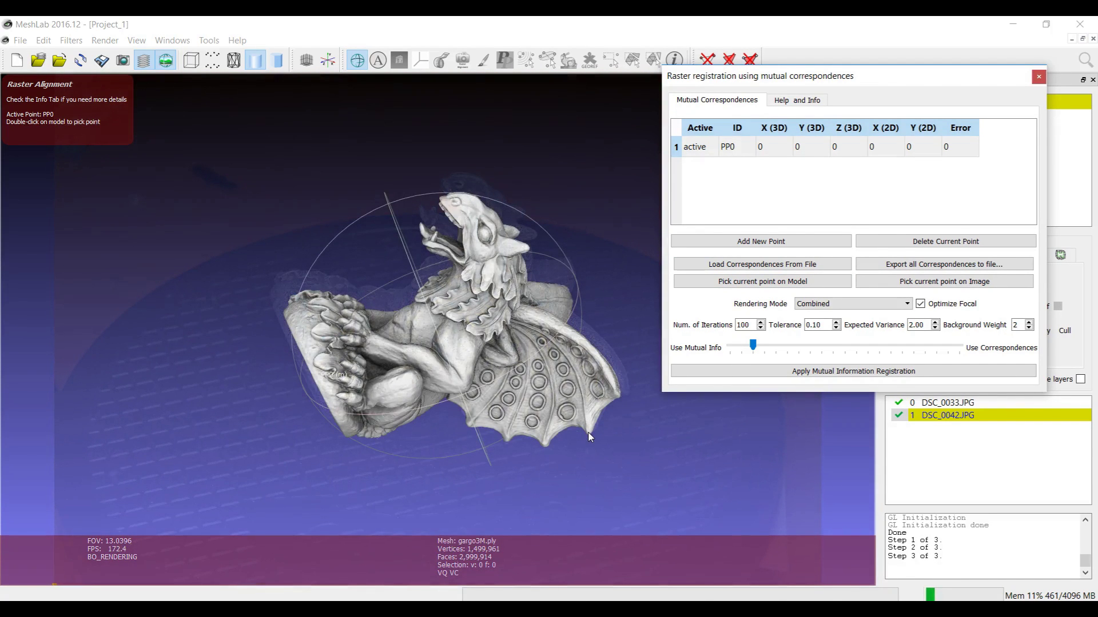
{"action": "double_click", "coordinate": [589, 435]}
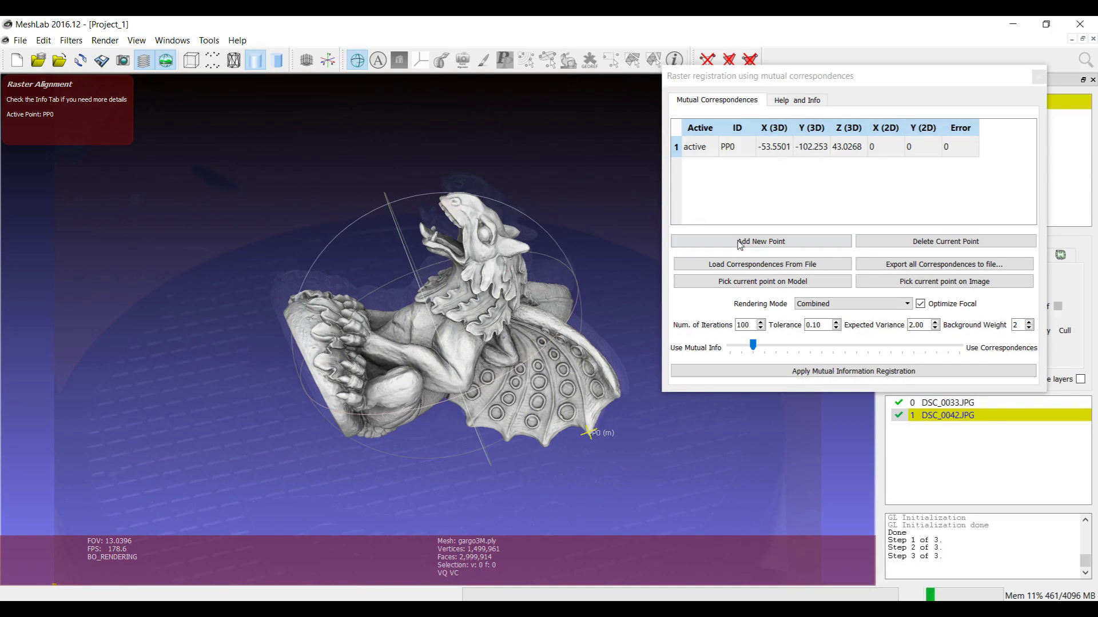
{"action": "left_click", "coordinate": [924, 284]}
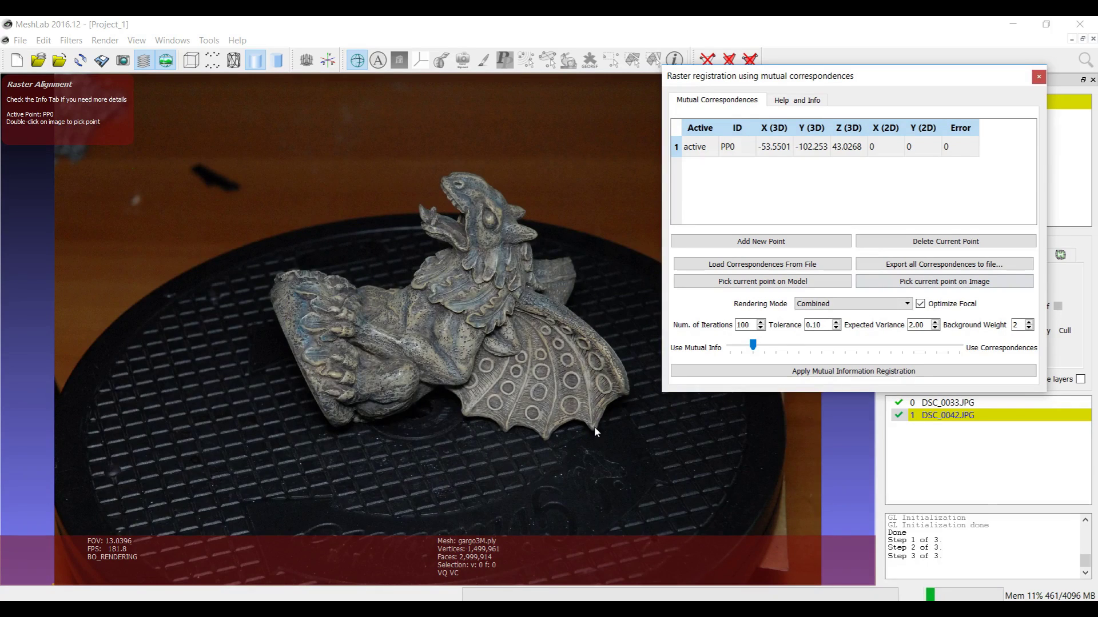
{"action": "double_click", "coordinate": [593, 426]}
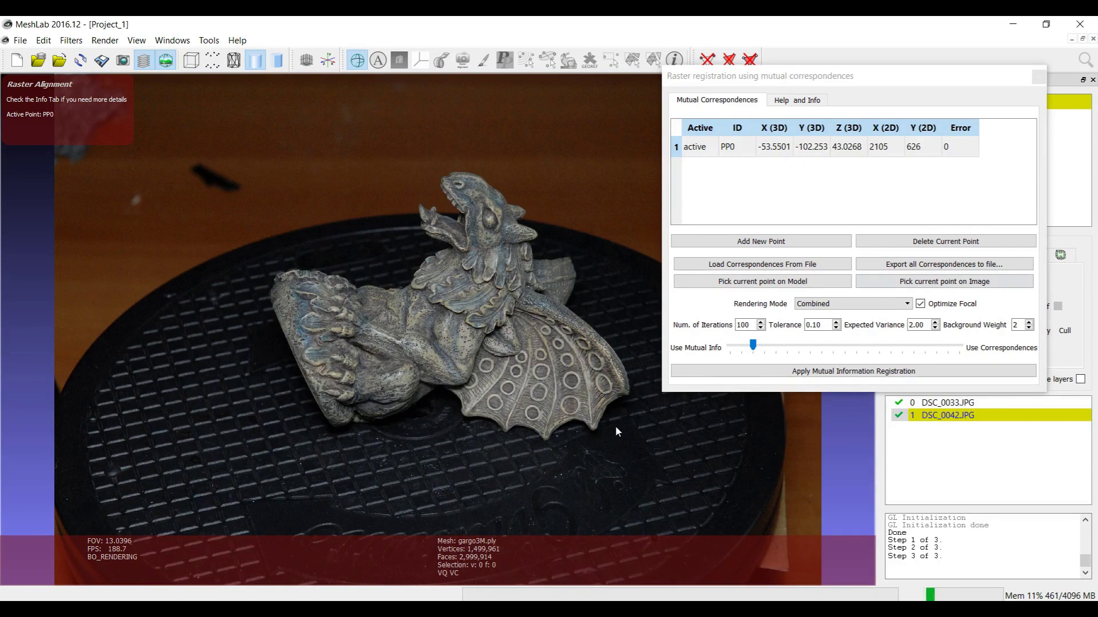
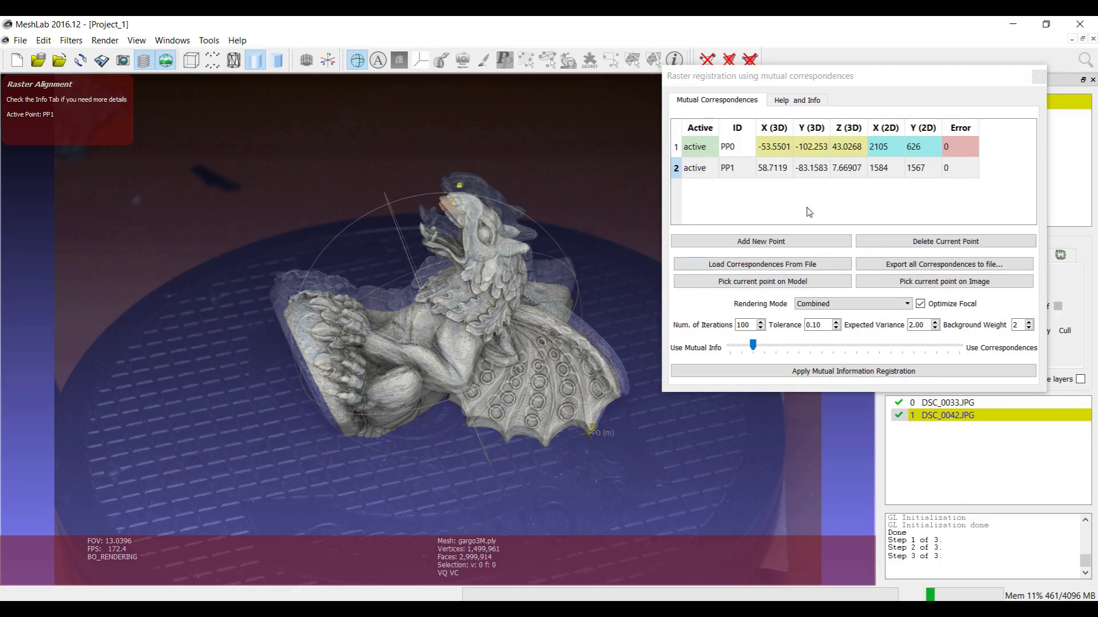
Add a third correspondence point at the upper end of the gargoyle's base, picked on both the model and the image
{"action": "left_click", "coordinate": [801, 237]}
{"action": "left_click", "coordinate": [764, 193]}
{"action": "left_click", "coordinate": [762, 282]}
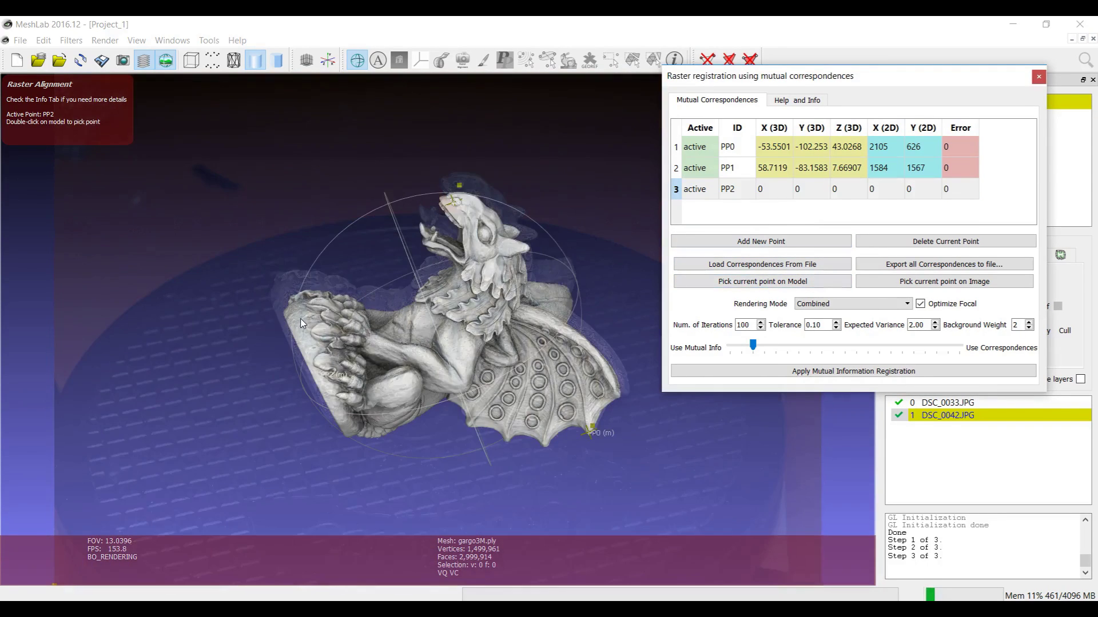
{"action": "double_click", "coordinate": [309, 307]}
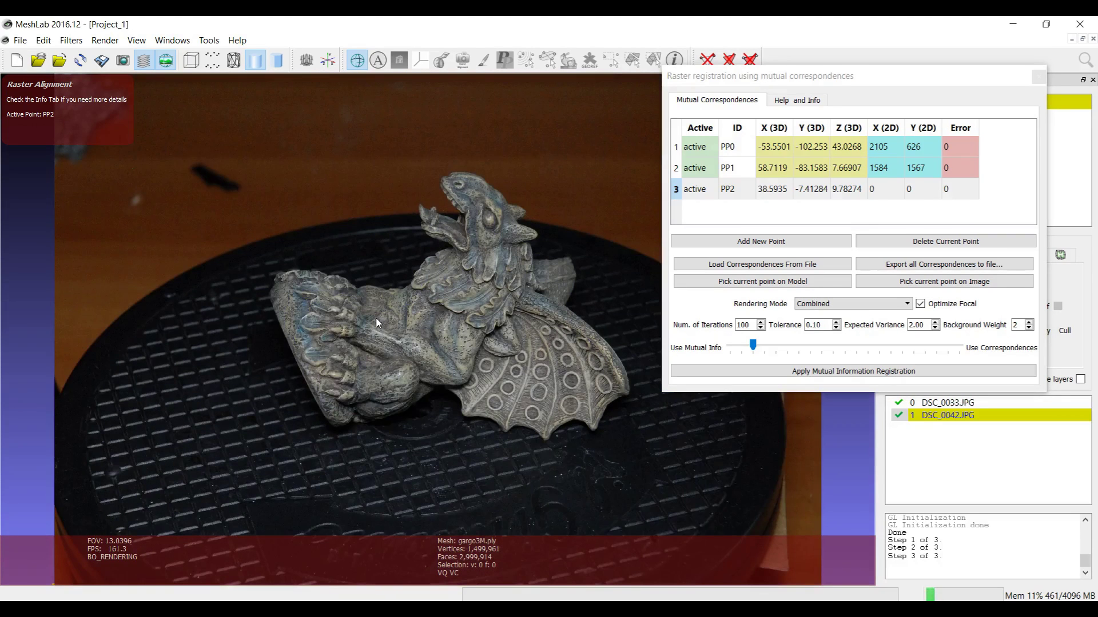
{"action": "left_click", "coordinate": [944, 282]}
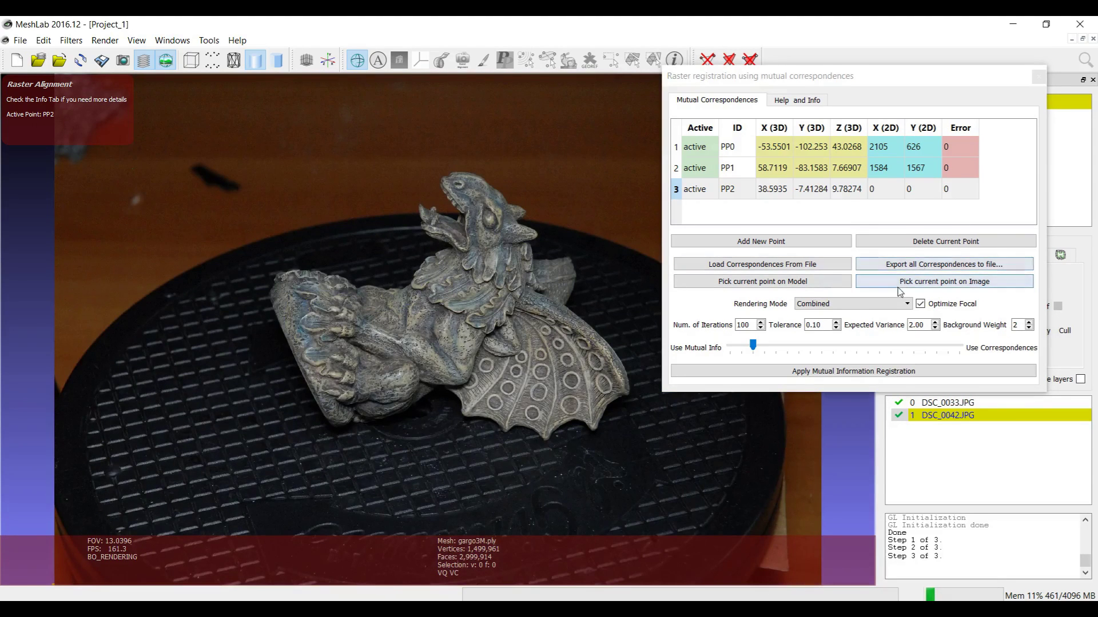
{"action": "double_click", "coordinate": [297, 290]}
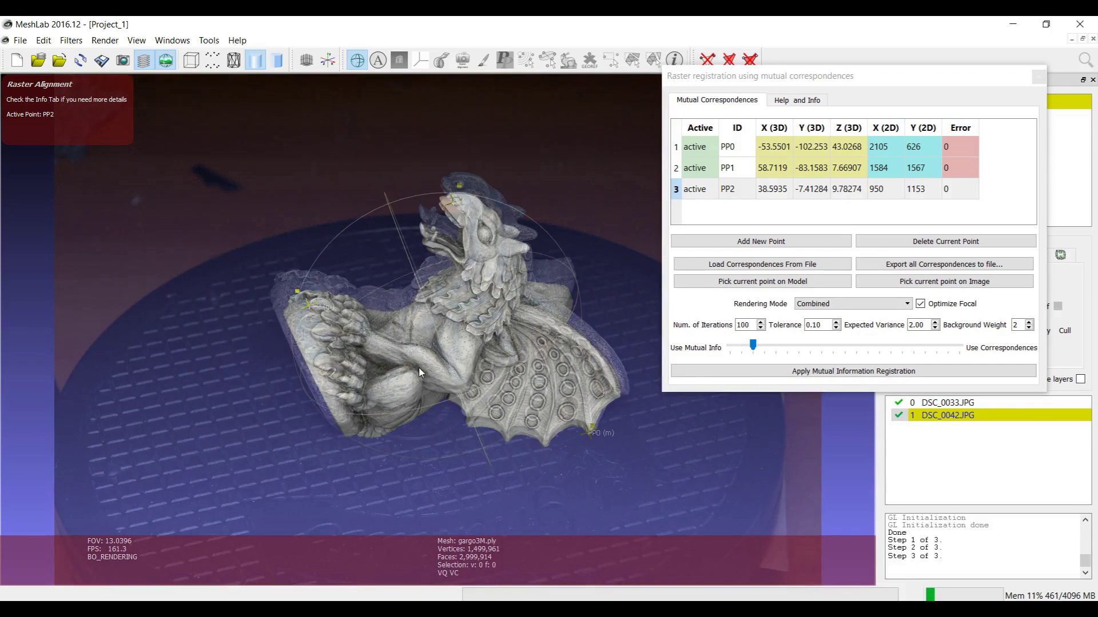
Add a fourth correspondence point at the lower end of the gargoyle's base, picked on both the model and the image
{"action": "left_click", "coordinate": [766, 241]}
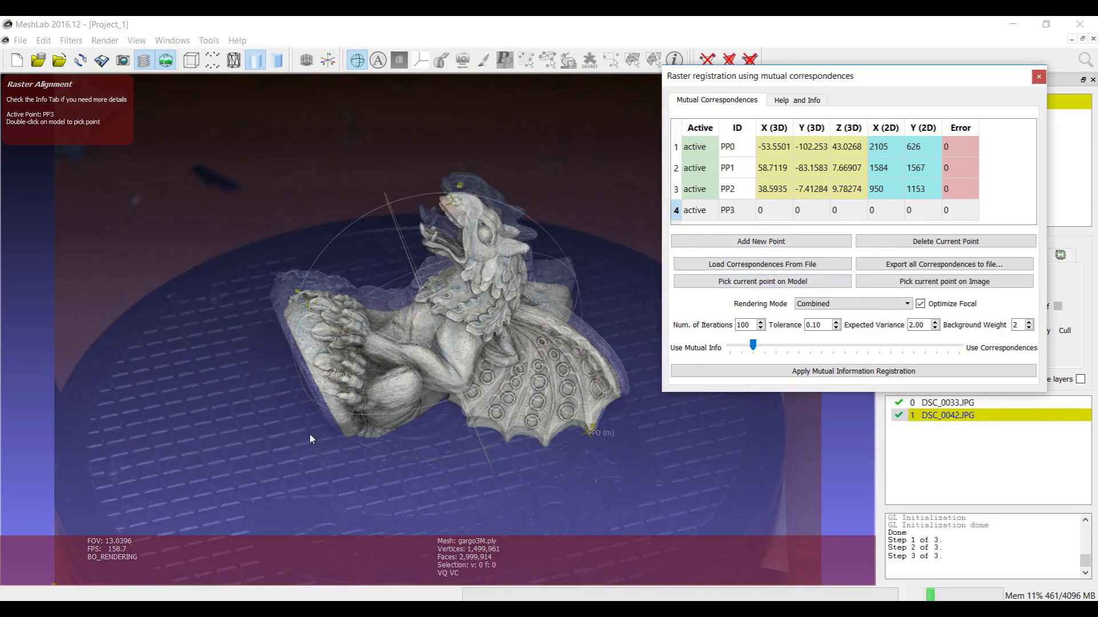
{"action": "double_click", "coordinate": [361, 434]}
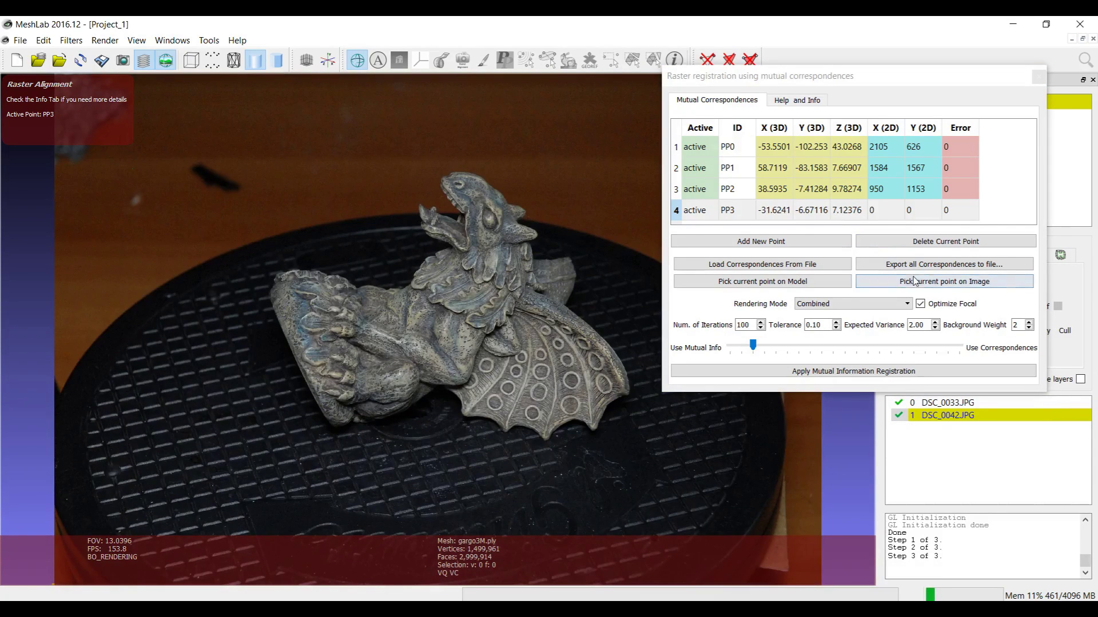
{"action": "left_click", "coordinate": [944, 281]}
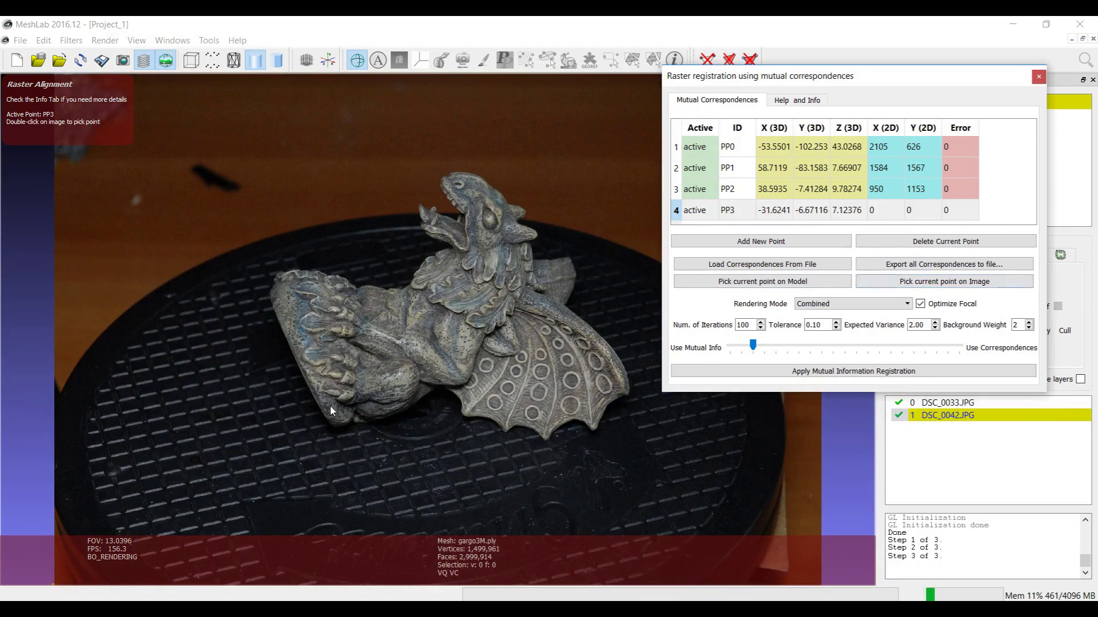
{"action": "double_click", "coordinate": [358, 421]}
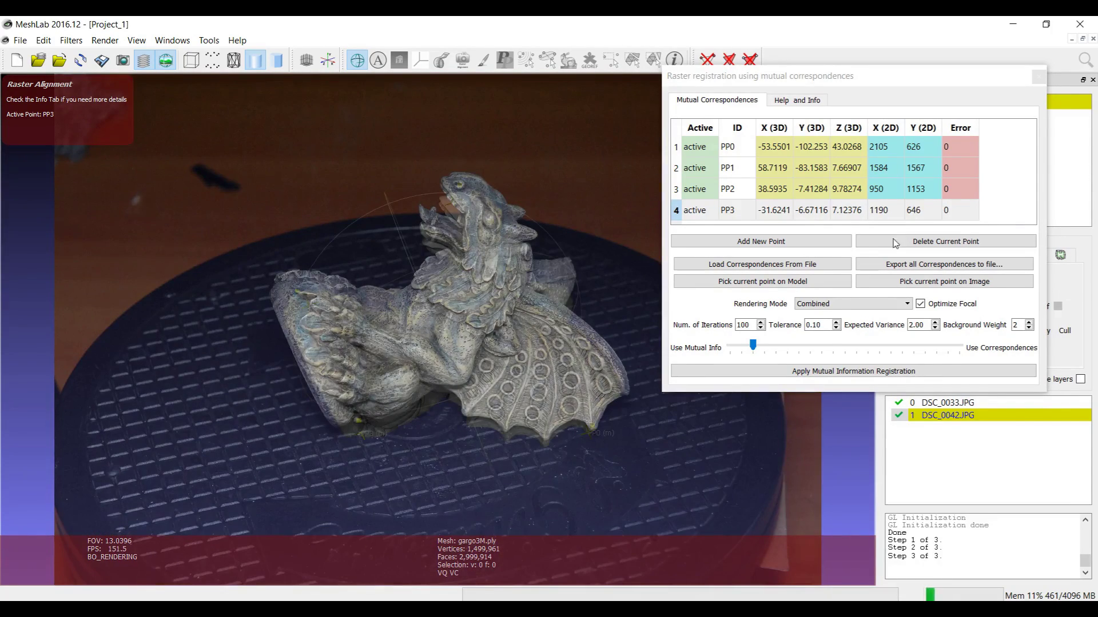
Add a fifth correspondence point on the chest feathers' edge near the shoulder, picked on model and image, and enlarge the registration window
{"action": "left_click", "coordinate": [760, 243]}
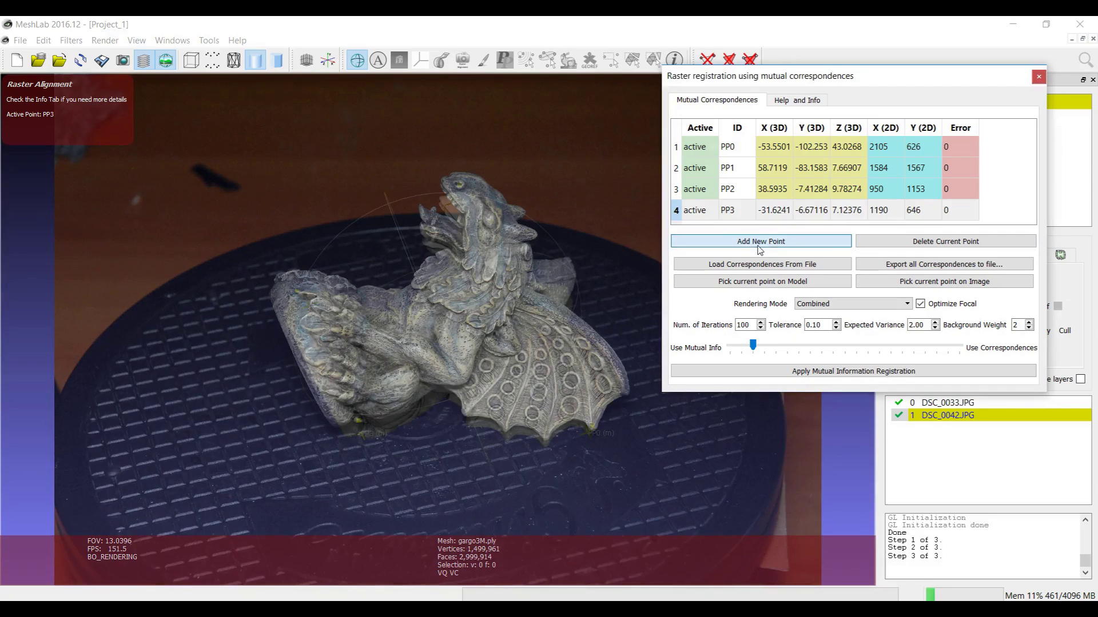
{"action": "left_click", "coordinate": [757, 283]}
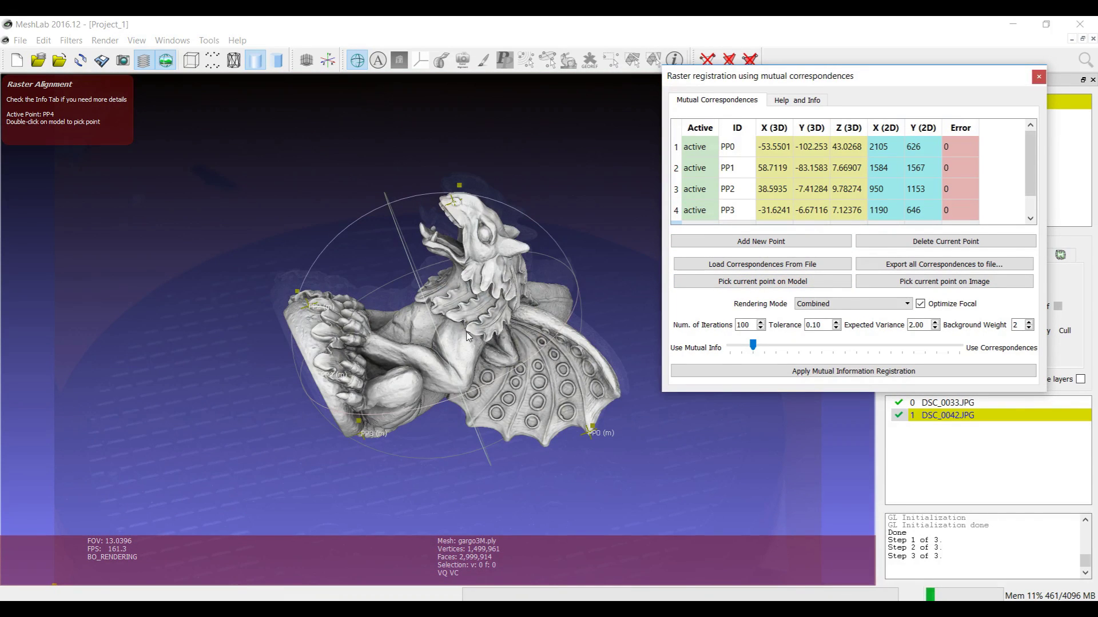
{"action": "double_click", "coordinate": [468, 335]}
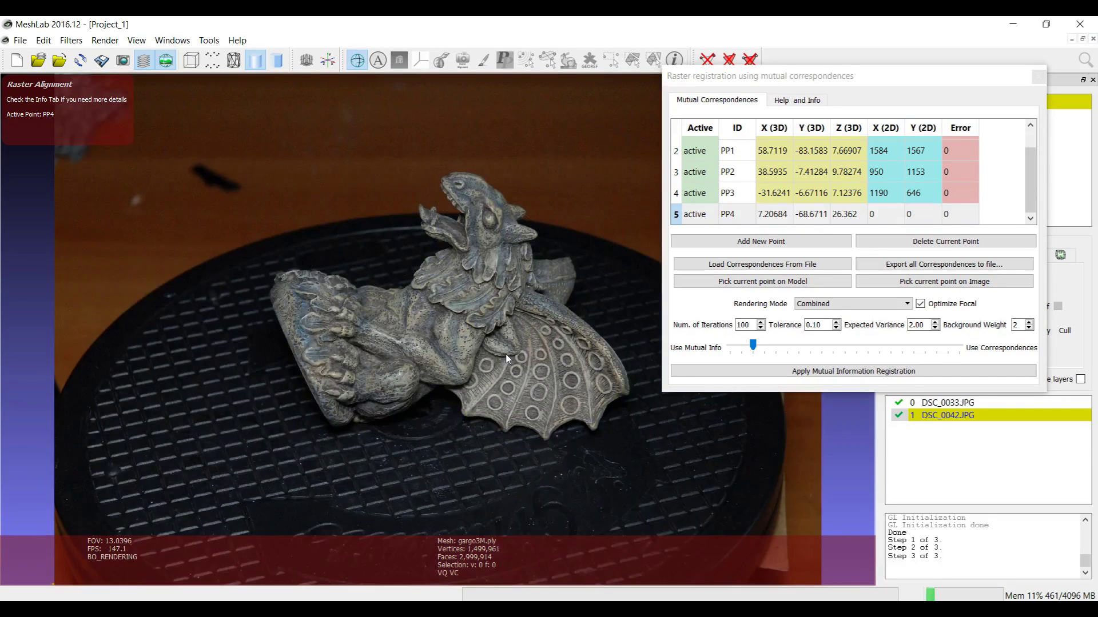
{"action": "left_click", "coordinate": [933, 281]}
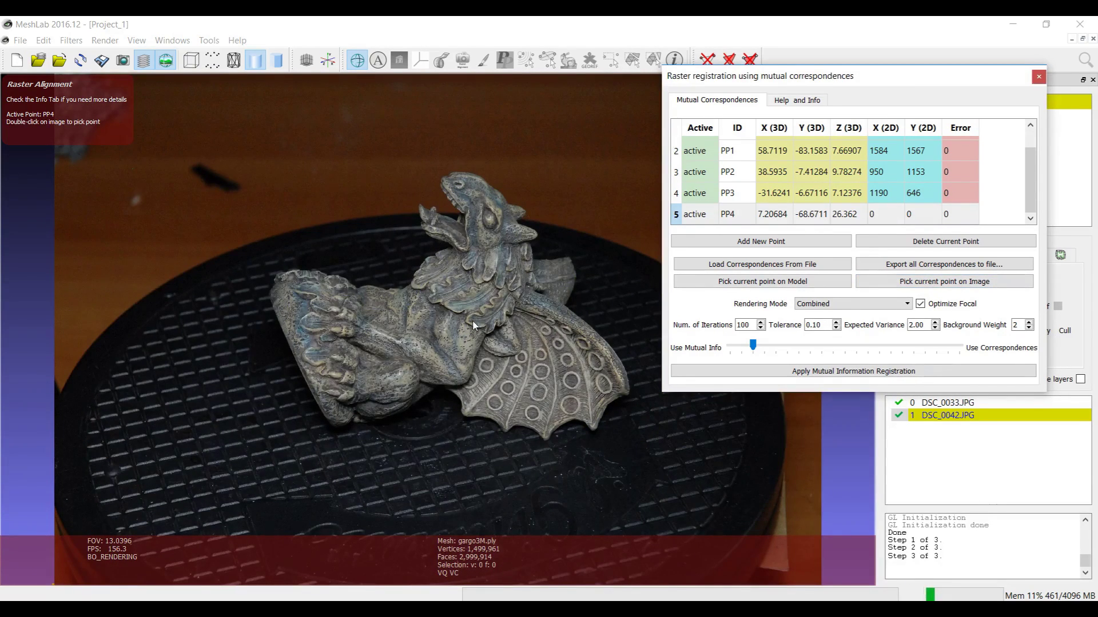
{"action": "double_click", "coordinate": [481, 342]}
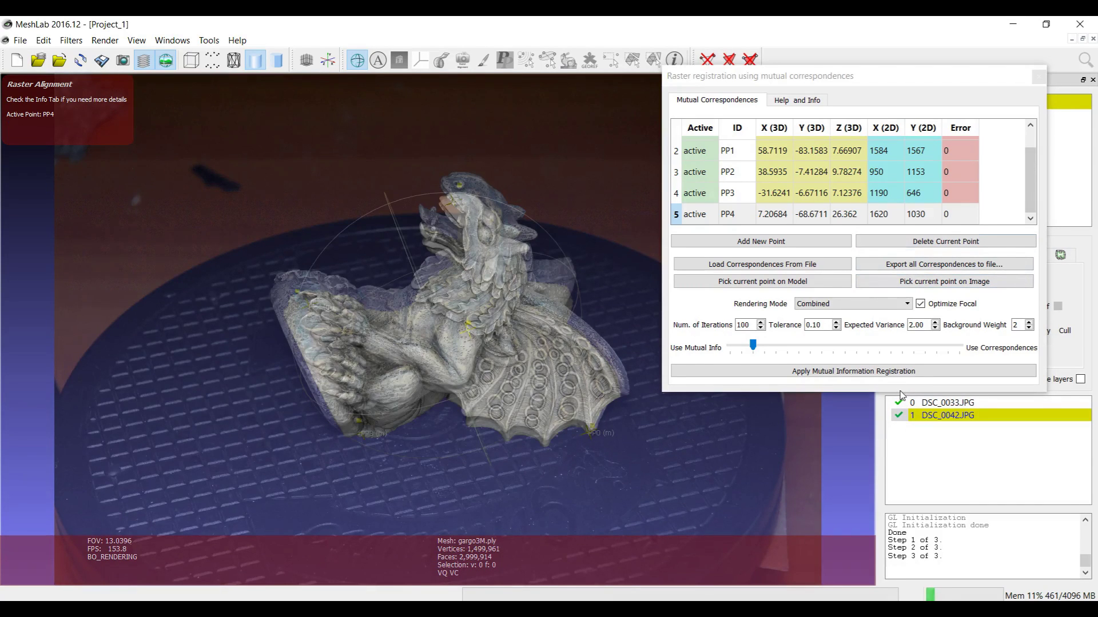
{"action": "left_click_drag", "start_coordinate": [900, 392], "coordinate": [900, 487]}
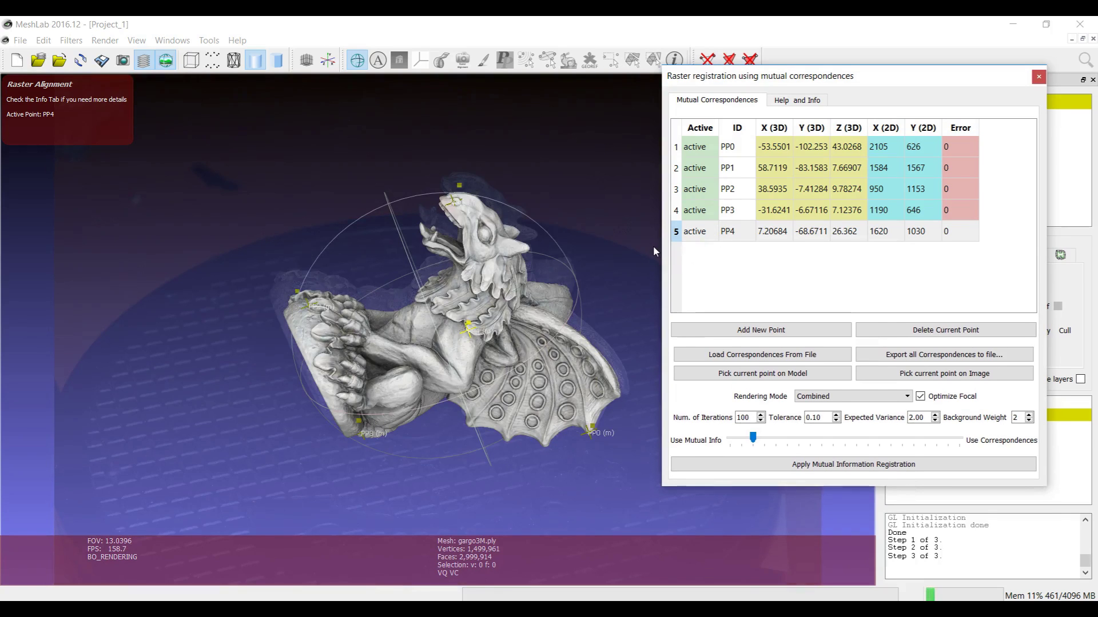
{"action": "left_click", "coordinate": [957, 490]}
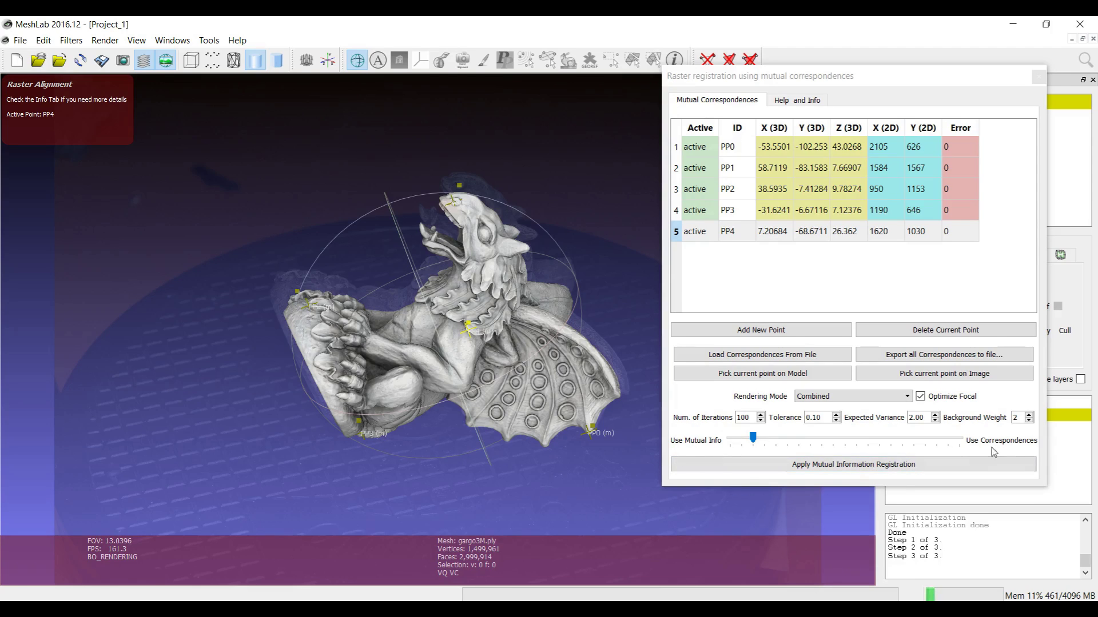
Set the registration weighting entirely to Use Correspondences and apply the registration twice
{"action": "left_click_drag", "start_coordinate": [754, 439], "coordinate": [709, 443]}
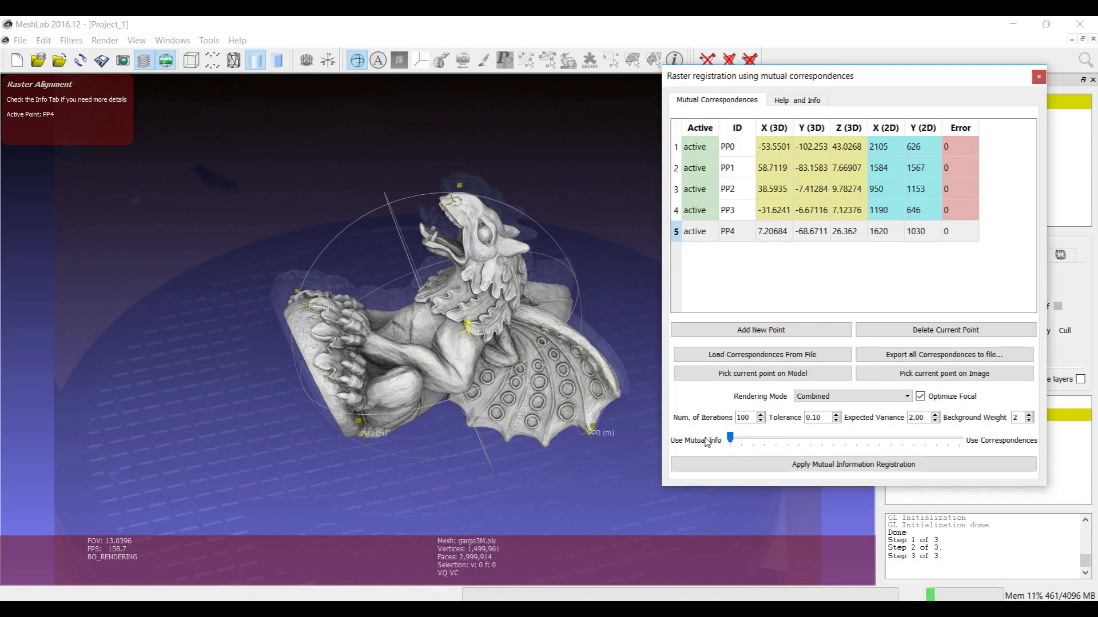
{"action": "left_click_drag", "start_coordinate": [731, 439], "coordinate": [959, 439]}
{"action": "left_click", "coordinate": [951, 469]}
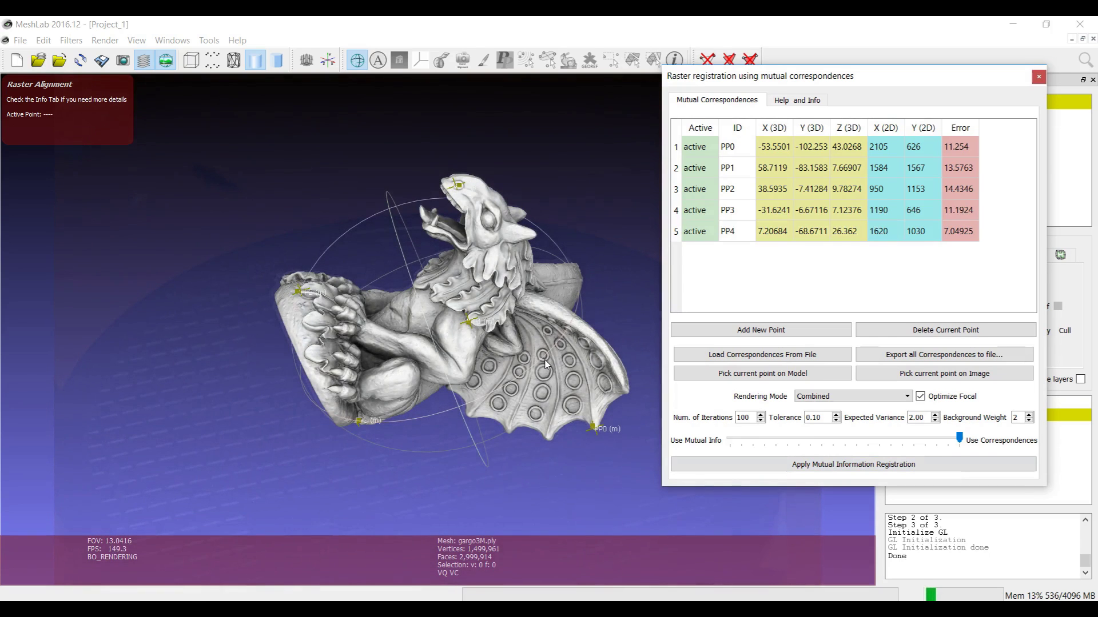
{"action": "left_click", "coordinate": [917, 465]}
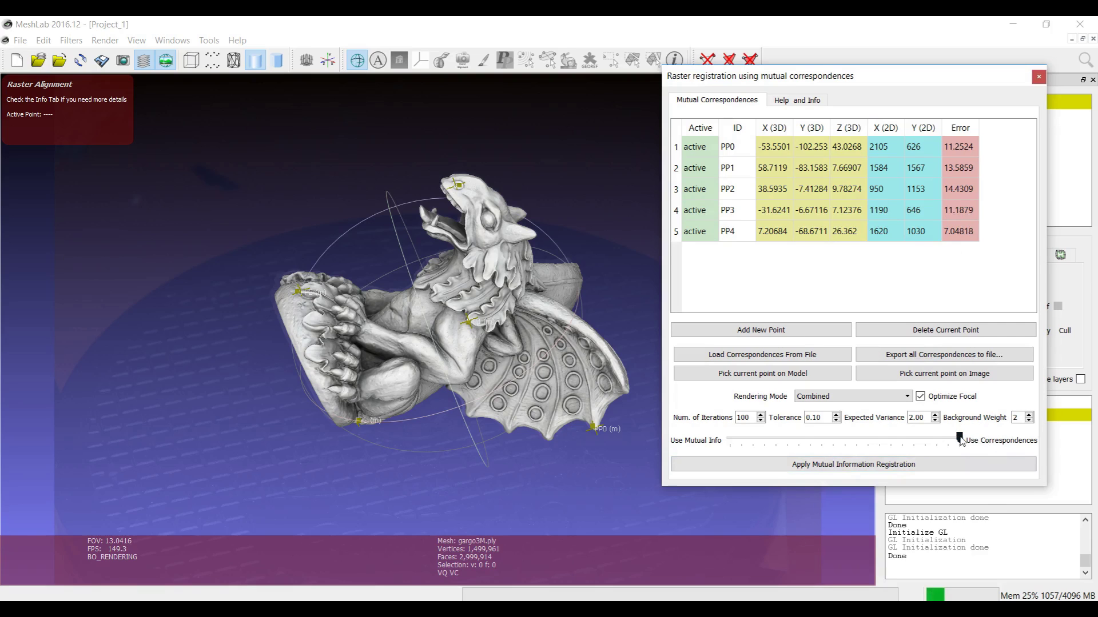
Shift the weighting mostly towards Use Mutual Info and apply the registration, then nudge the mesh and apply it again
{"action": "left_click_drag", "start_coordinate": [960, 441], "coordinate": [772, 439]}
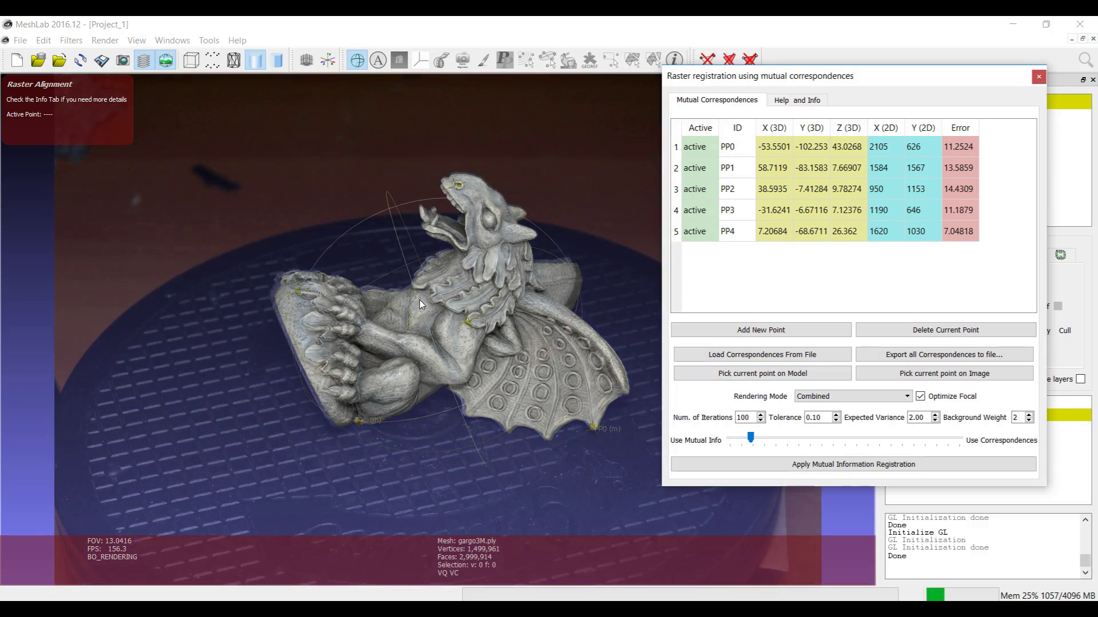
{"action": "left_click", "coordinate": [420, 302]}
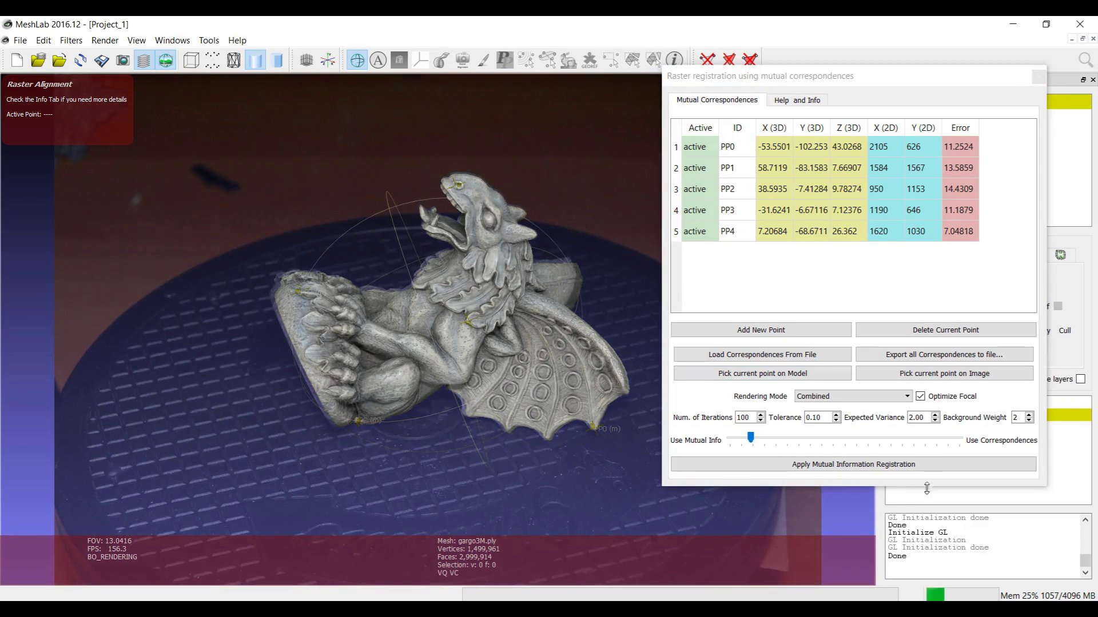
{"action": "left_click", "coordinate": [861, 468]}
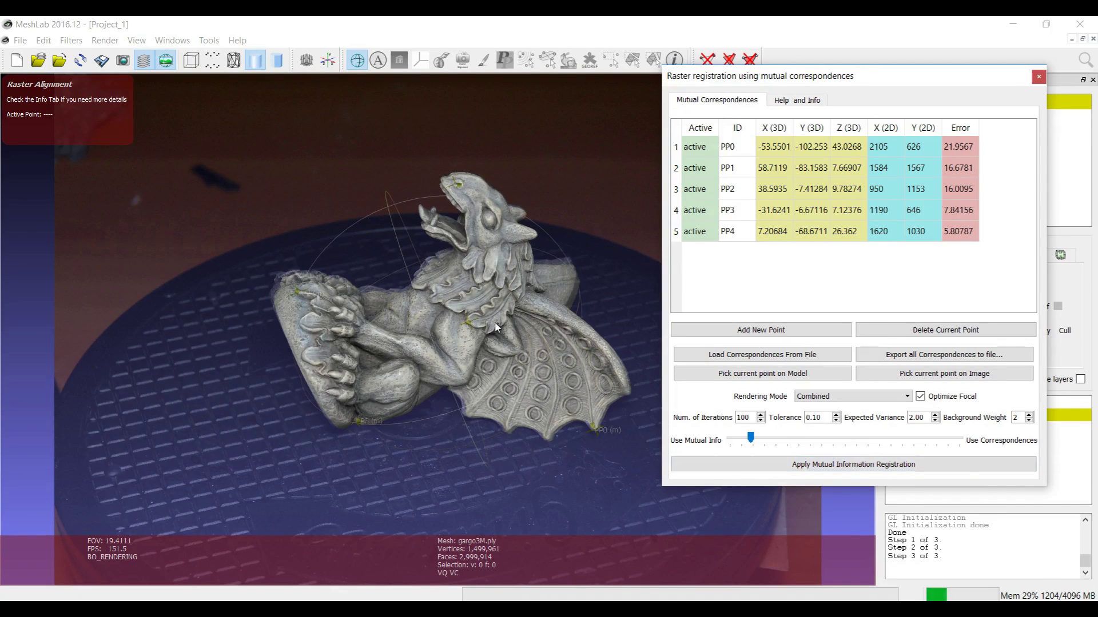
{"action": "left_click_drag", "start_coordinate": [483, 379], "coordinate": [486, 392]}
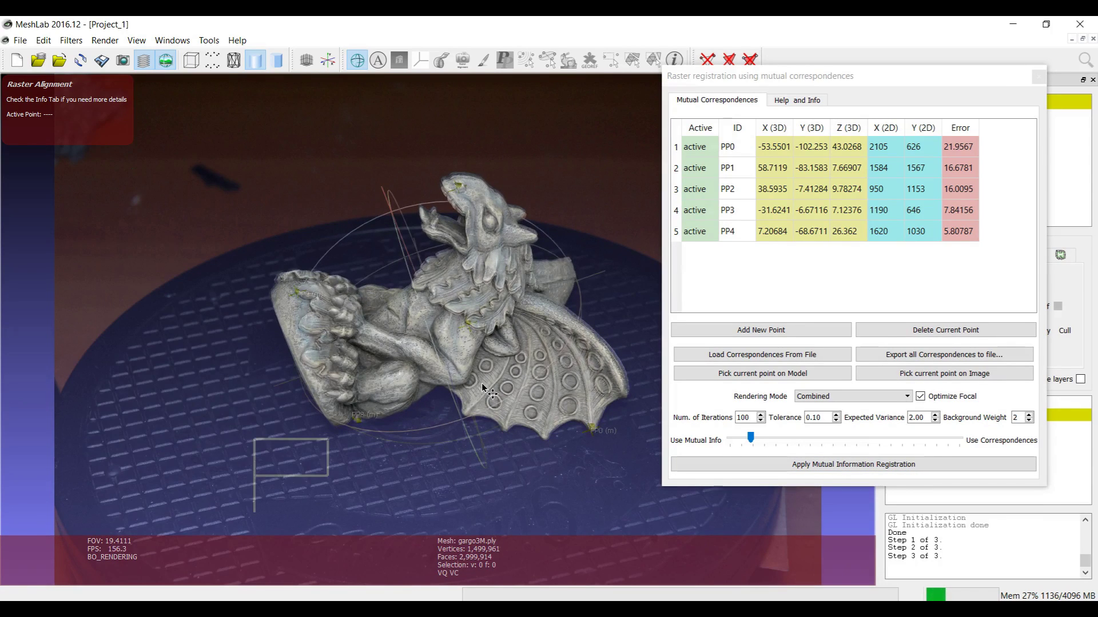
{"action": "left_click", "coordinate": [890, 465]}
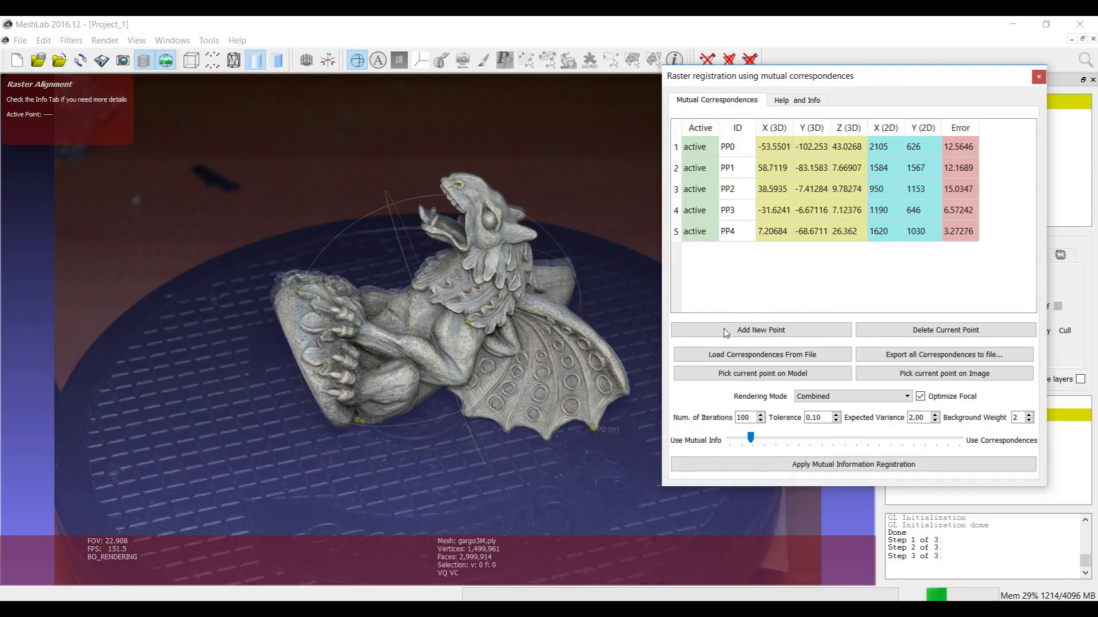
Add a sixth correspondence point at the far wing's upper corner, picked on both the model and the image, and reapply the registration
{"action": "left_click", "coordinate": [725, 332]}
{"action": "left_click", "coordinate": [743, 254]}
{"action": "left_click", "coordinate": [762, 373]}
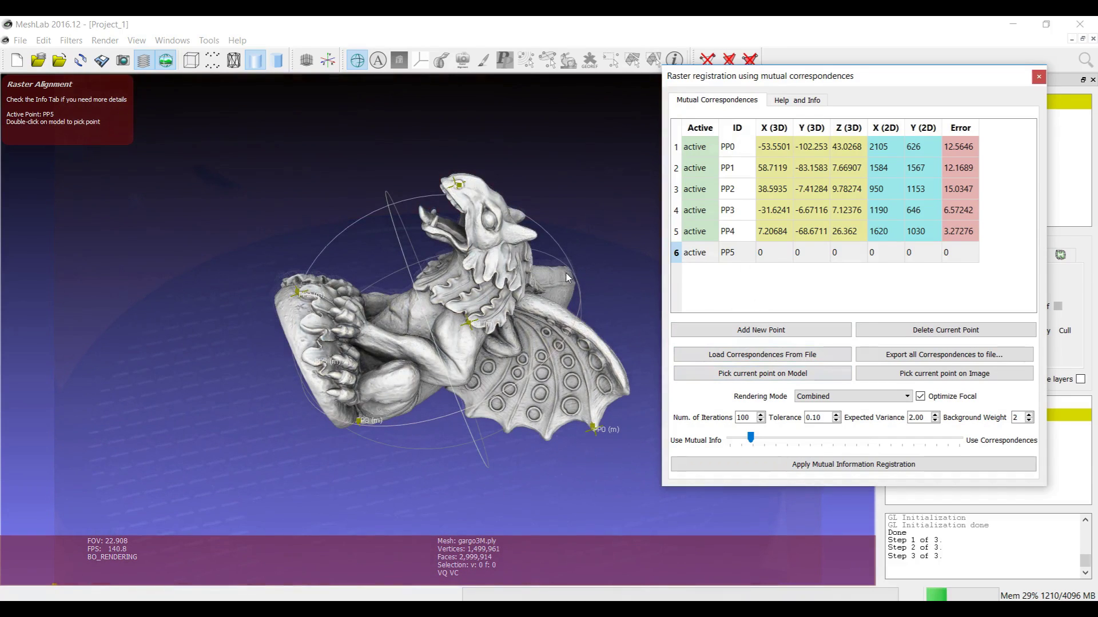
{"action": "double_click", "coordinate": [574, 280]}
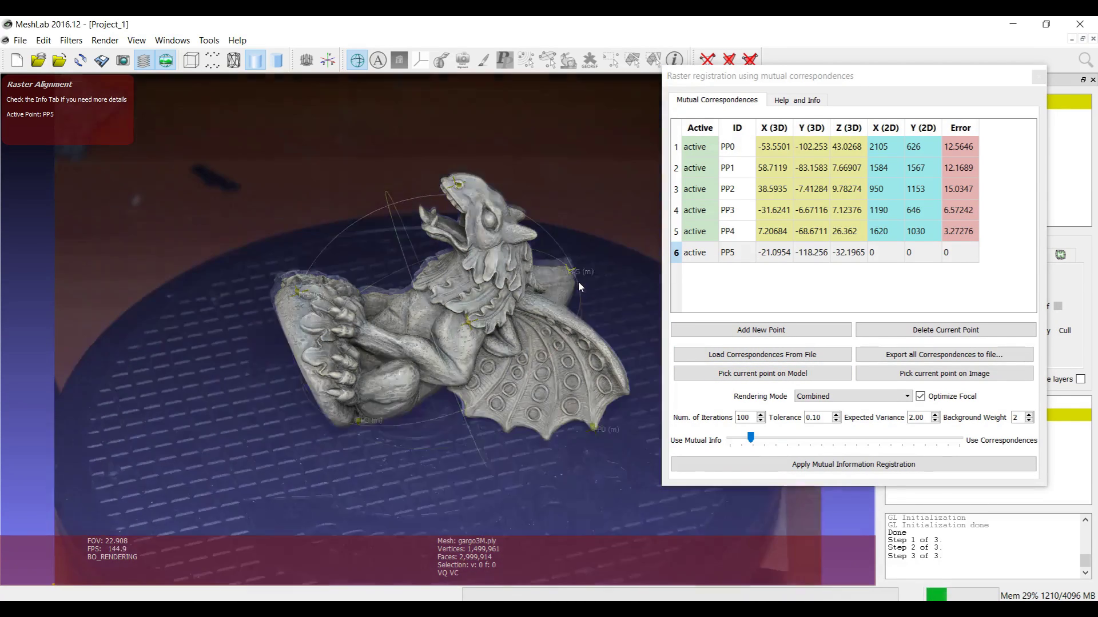
{"action": "left_click", "coordinate": [944, 374]}
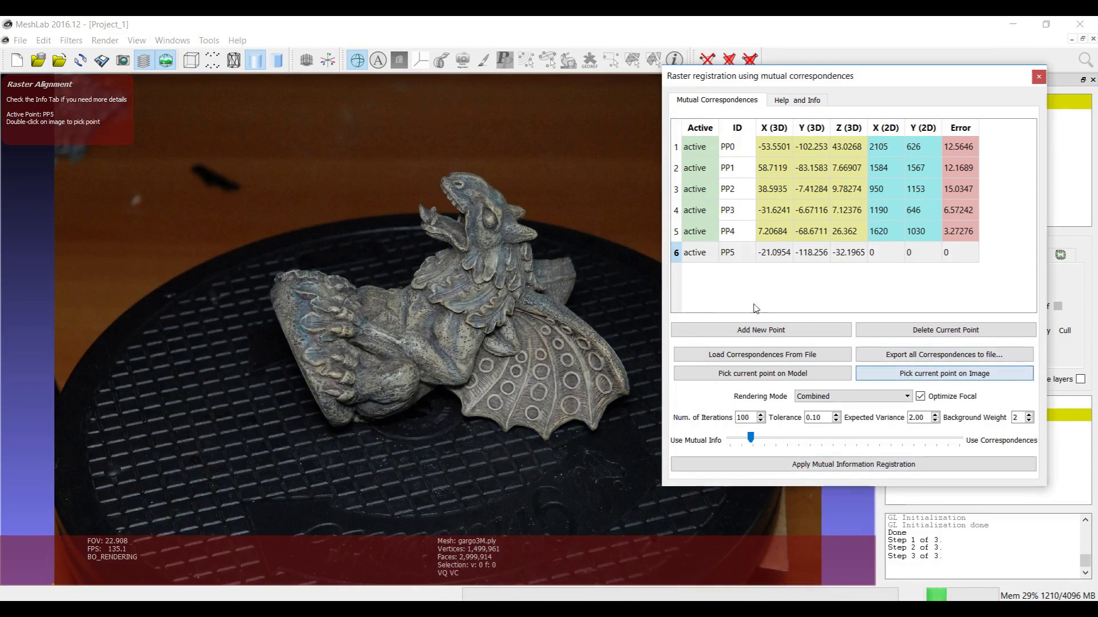
{"action": "double_click", "coordinate": [569, 262]}
{"action": "left_click", "coordinate": [751, 464]}
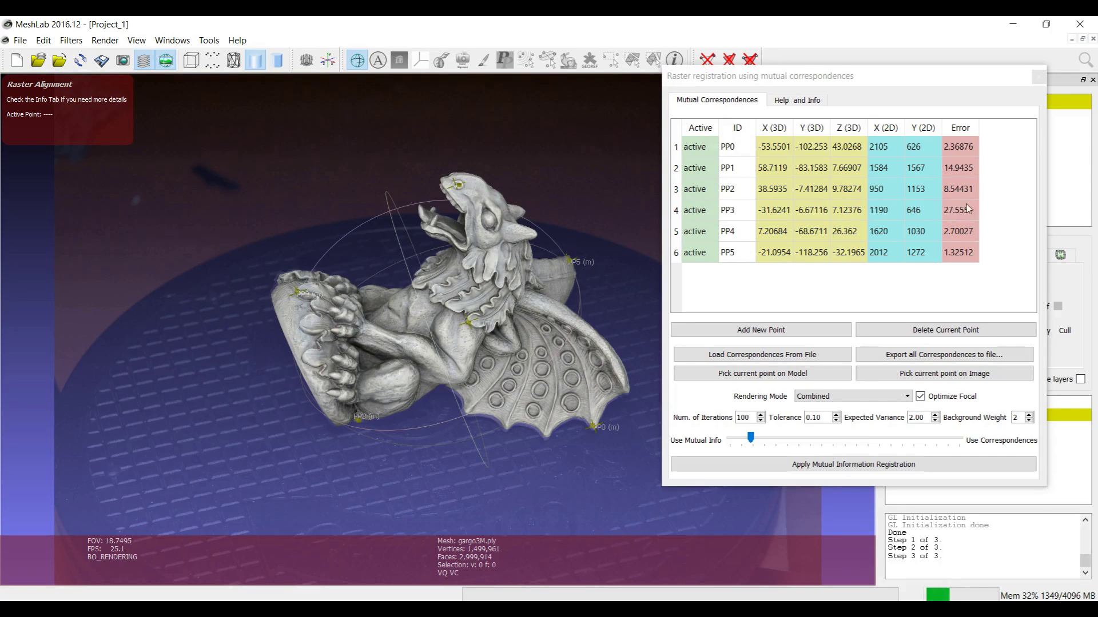
Compare the PP3 pick on the model and the image, deactivate that point and reapply the registration
{"action": "left_click", "coordinate": [937, 216]}
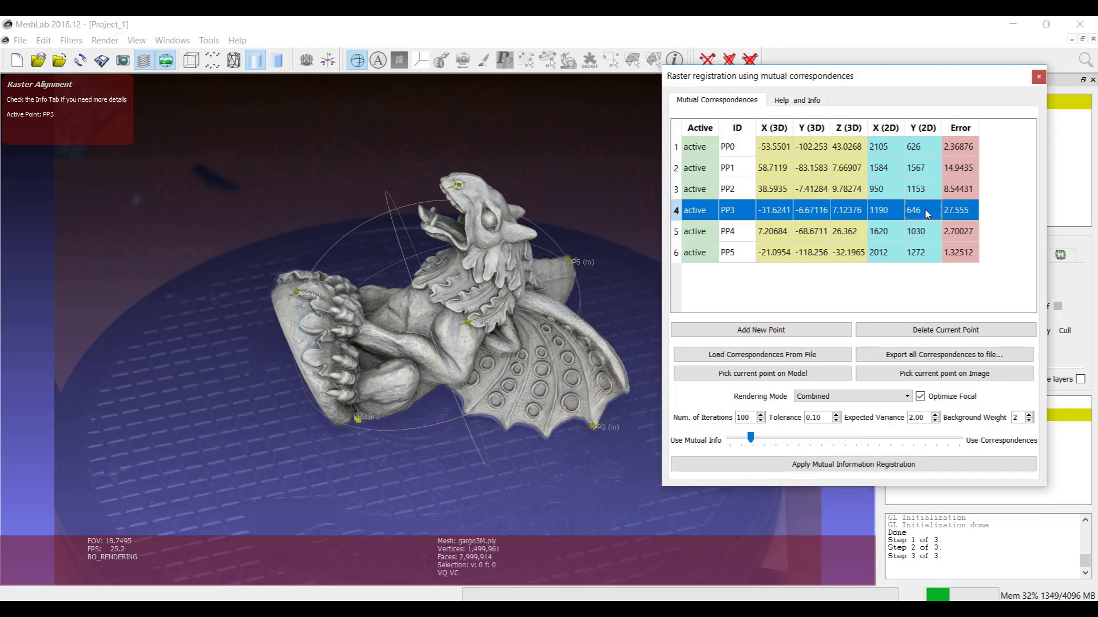
{"action": "left_click", "coordinate": [474, 337]}
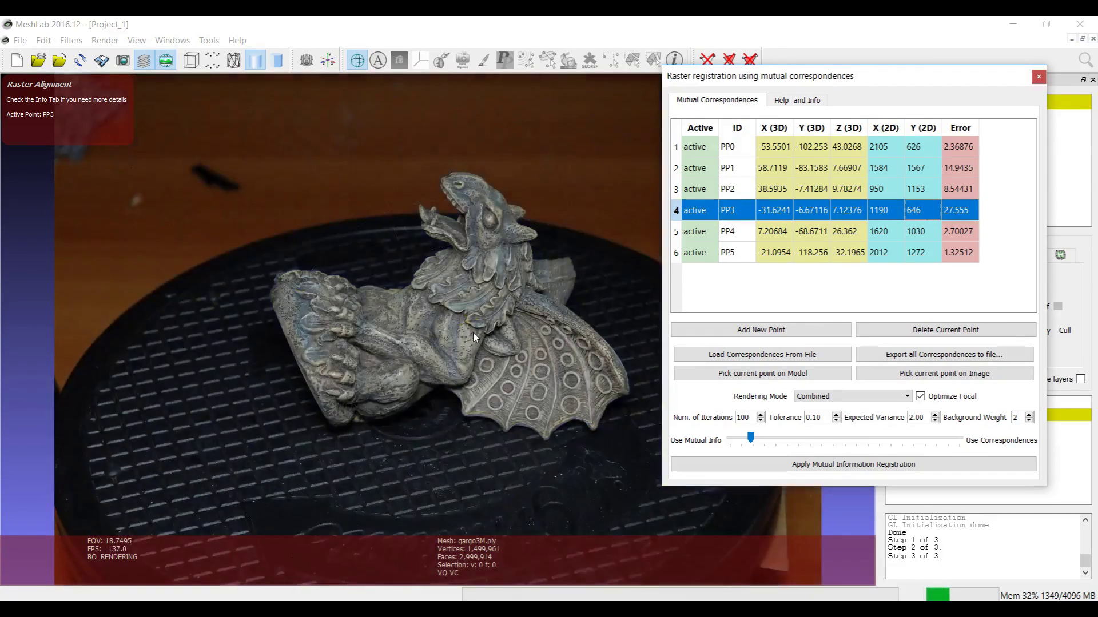
{"action": "left_click", "coordinate": [473, 337]}
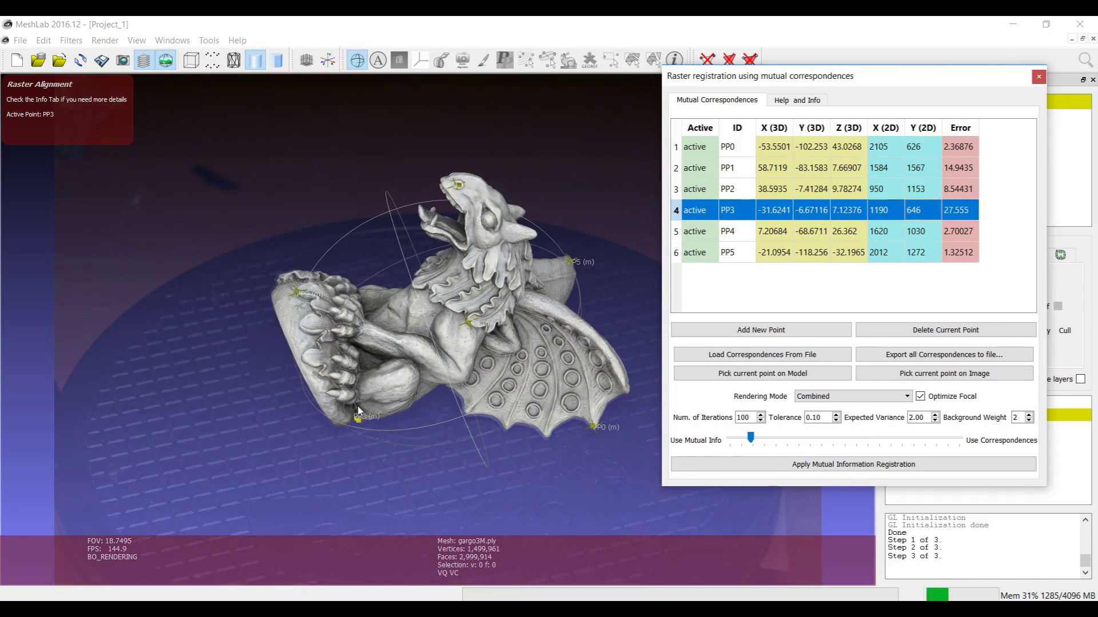
{"action": "double_click", "coordinate": [699, 213]}
{"action": "left_click", "coordinate": [847, 466]}
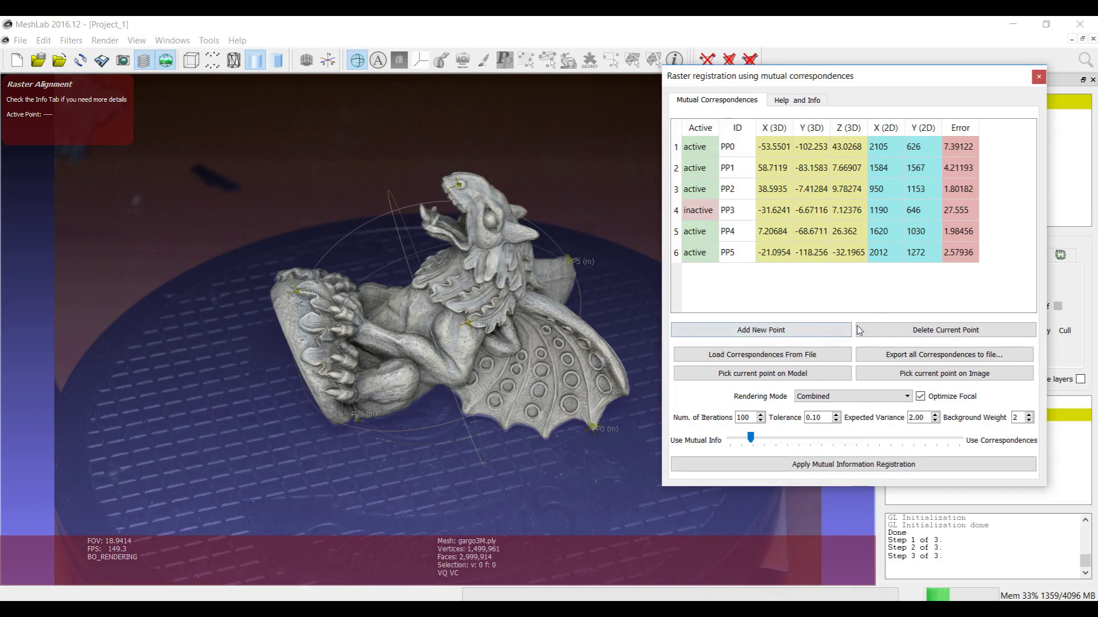
Export all correspondences to a text file named Correspondences in the Gargoyle folder
{"action": "left_click", "coordinate": [913, 355]}
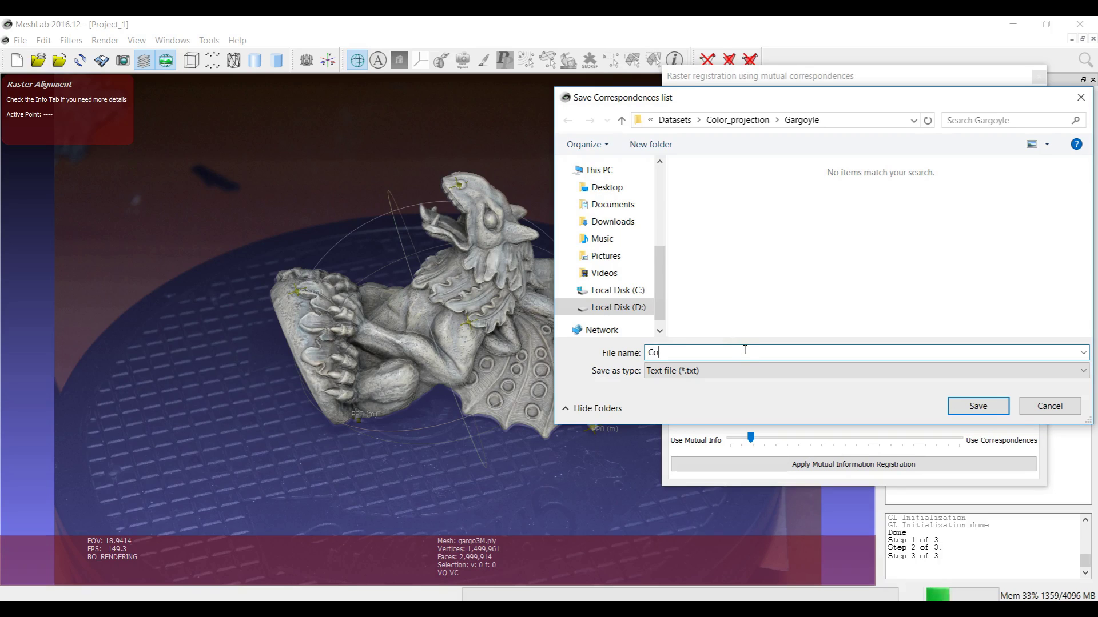
{"action": "type", "text": "Correspn"}
{"action": "key", "text": "BackSpace"}
{"action": "key", "text": "BackSpace"}
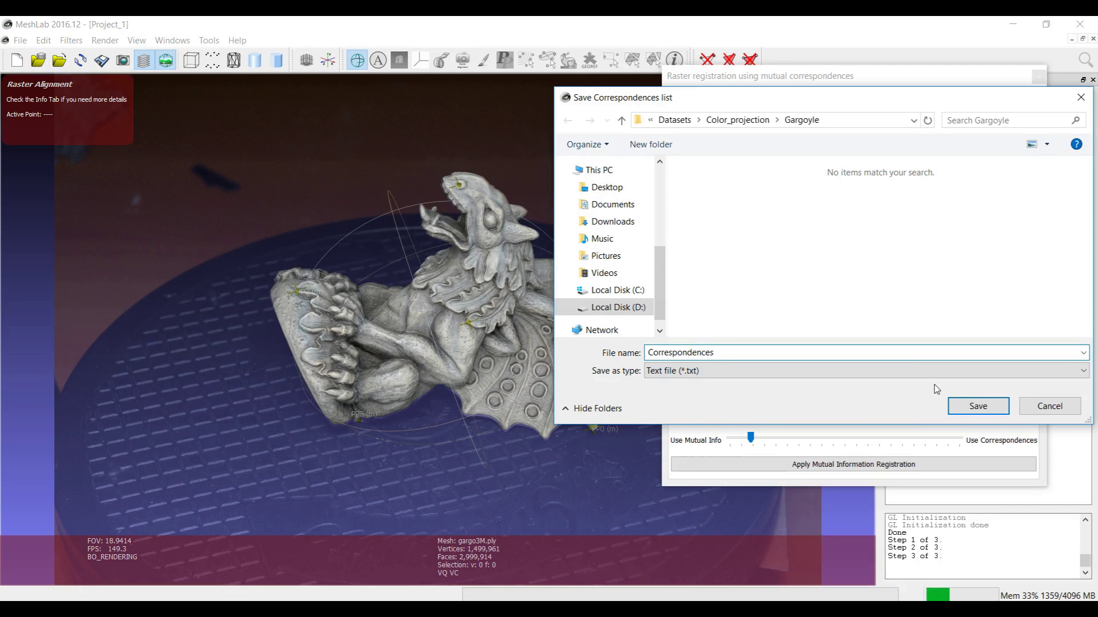
{"action": "left_click", "coordinate": [977, 407]}
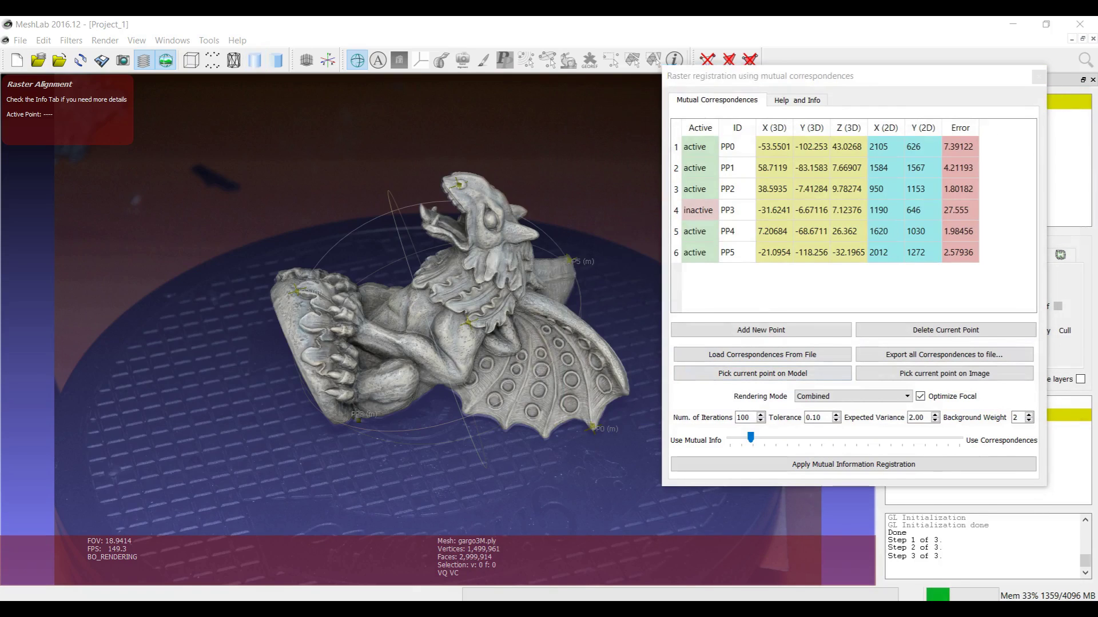
Switch to the Gargoyle folder in File Explorer and open Correspondences.txt in Notepad to check its contents
{"action": "key", "text": "alt+Tab"}
{"action": "left_click", "coordinate": [296, 143]}
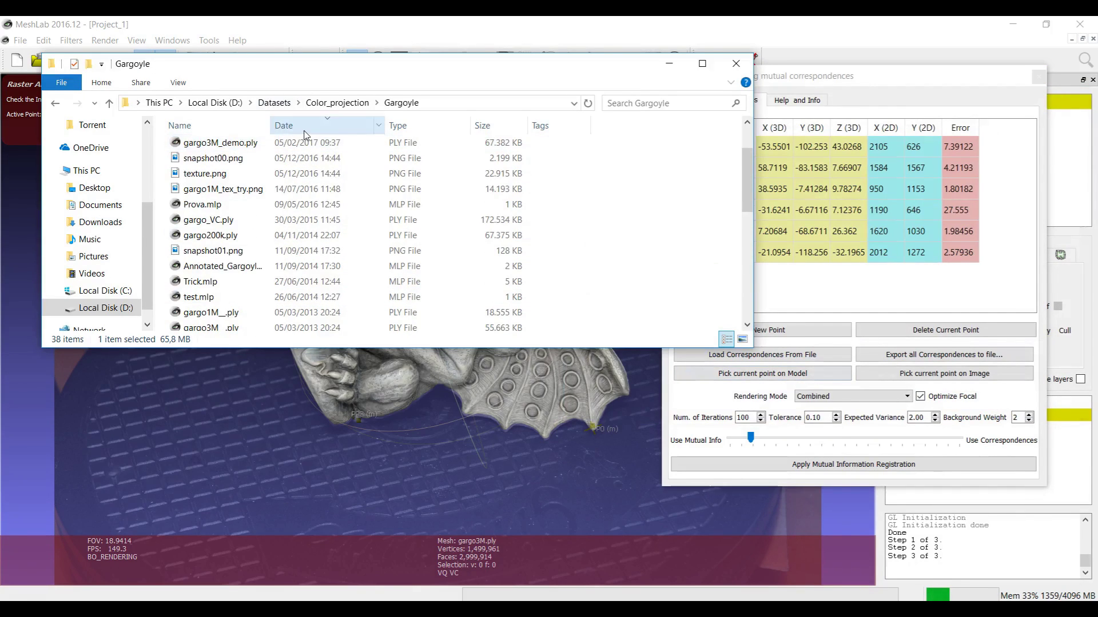
{"action": "scroll", "coordinate": [291, 140], "scroll_direction": "up", "scroll_amount": 4}
{"action": "scroll", "coordinate": [280, 146], "scroll_direction": "down", "scroll_amount": 5}
{"action": "scroll", "coordinate": [275, 148], "scroll_direction": "up", "scroll_amount": 3}
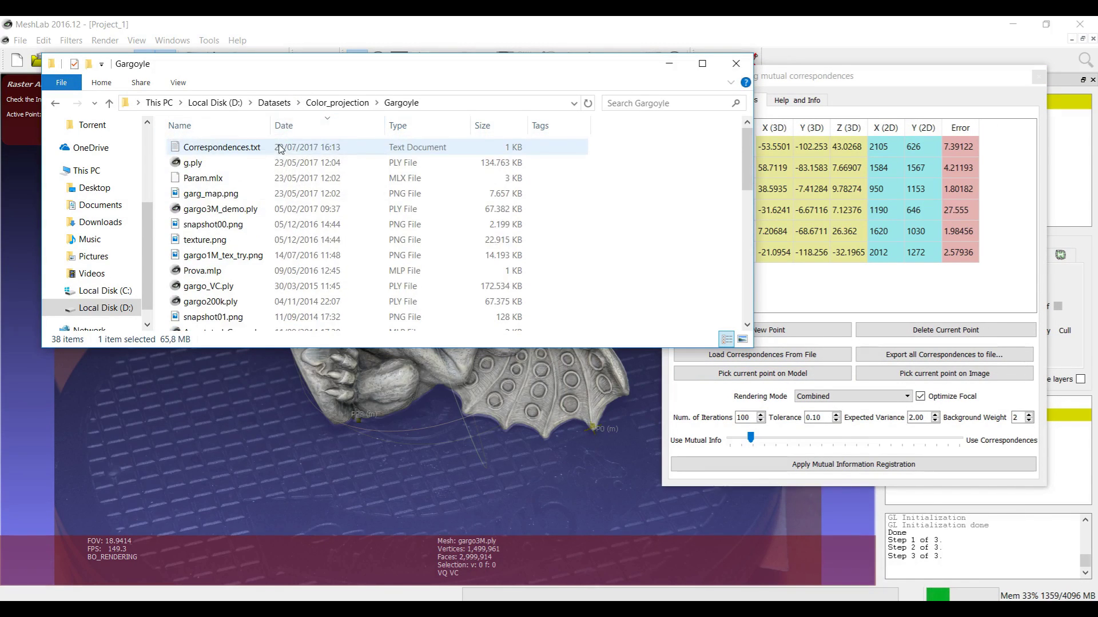
{"action": "double_click", "coordinate": [268, 144]}
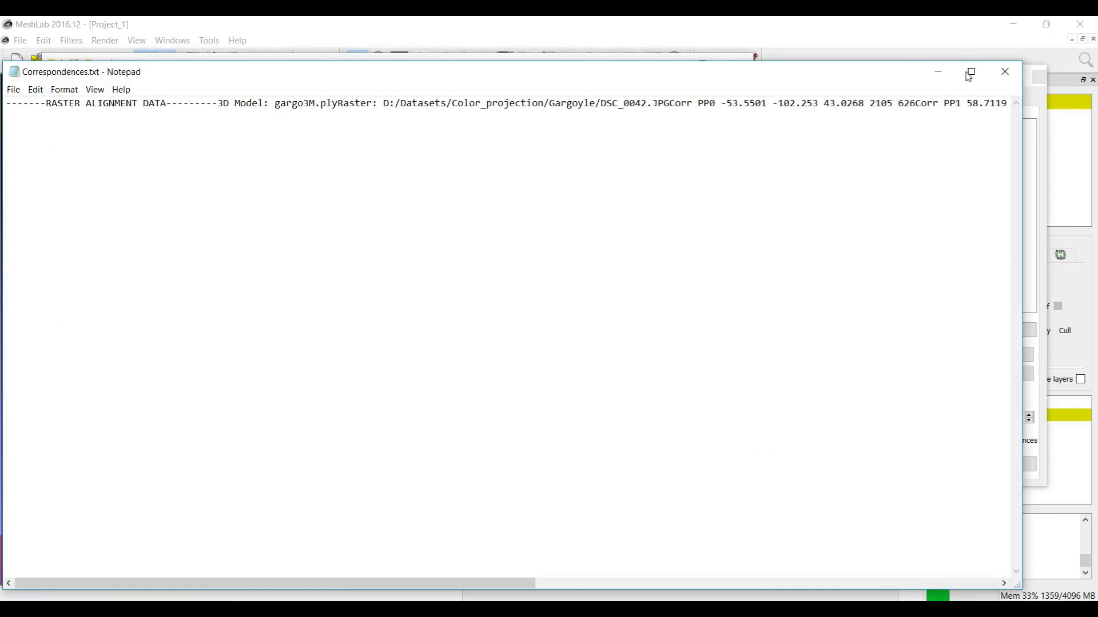
{"action": "left_click", "coordinate": [1004, 72]}
Open Correspondences.txt in Notepad++ and examine the exported point list line by line
{"action": "right_click", "coordinate": [250, 153]}
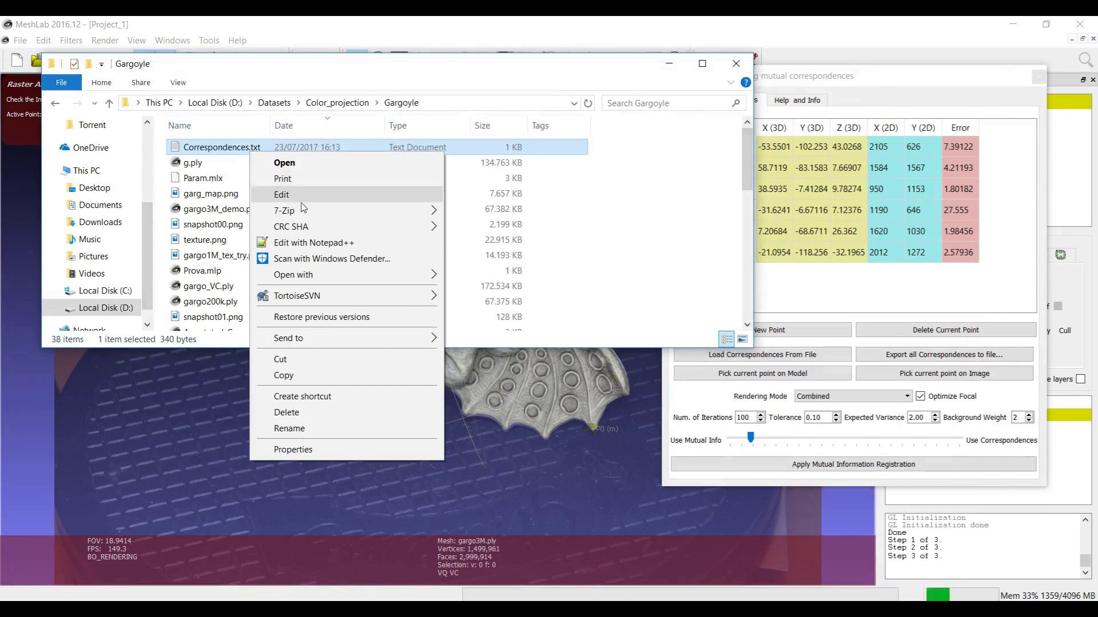
{"action": "left_click", "coordinate": [316, 239]}
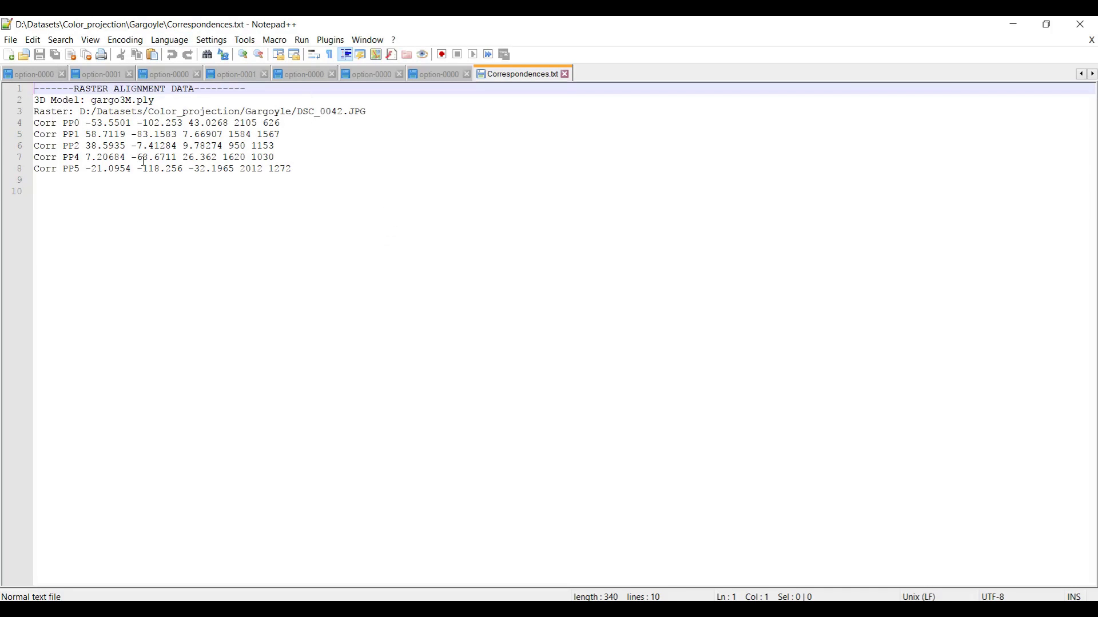
{"action": "left_click", "coordinate": [1080, 24]}
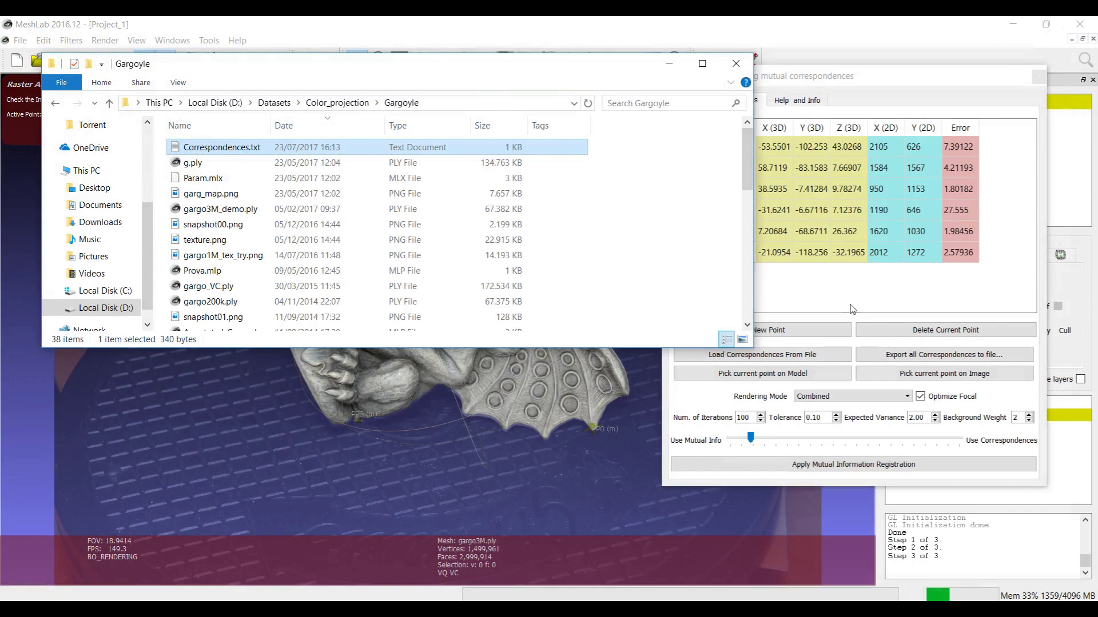
Return to MeshLab, close the raster registration window and turn off the current raster display
{"action": "left_click", "coordinate": [763, 218]}
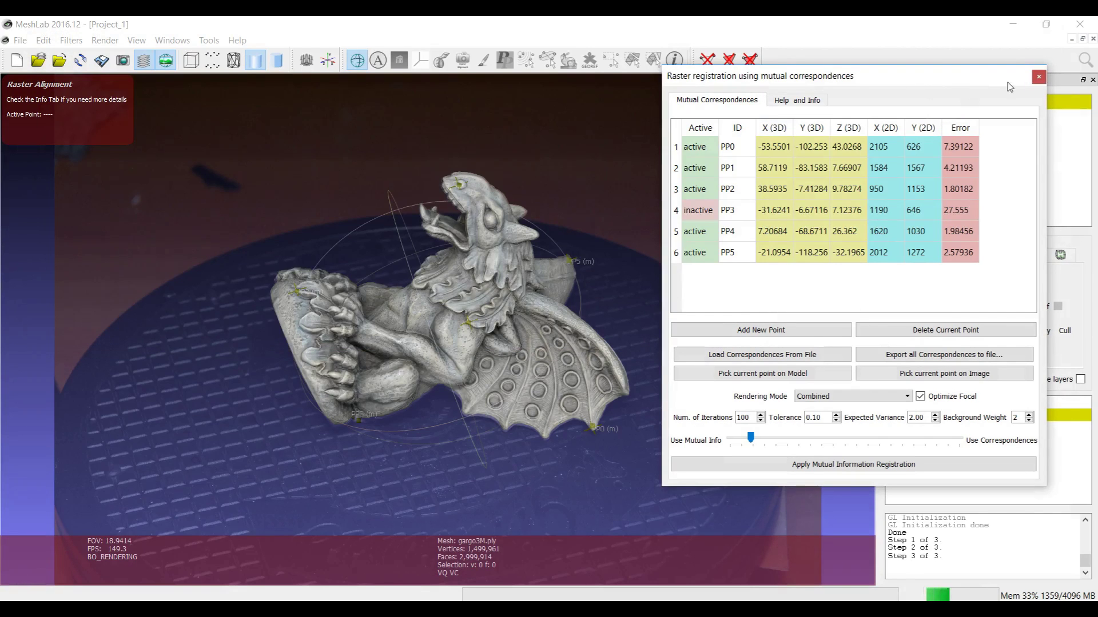
{"action": "left_click", "coordinate": [1038, 78]}
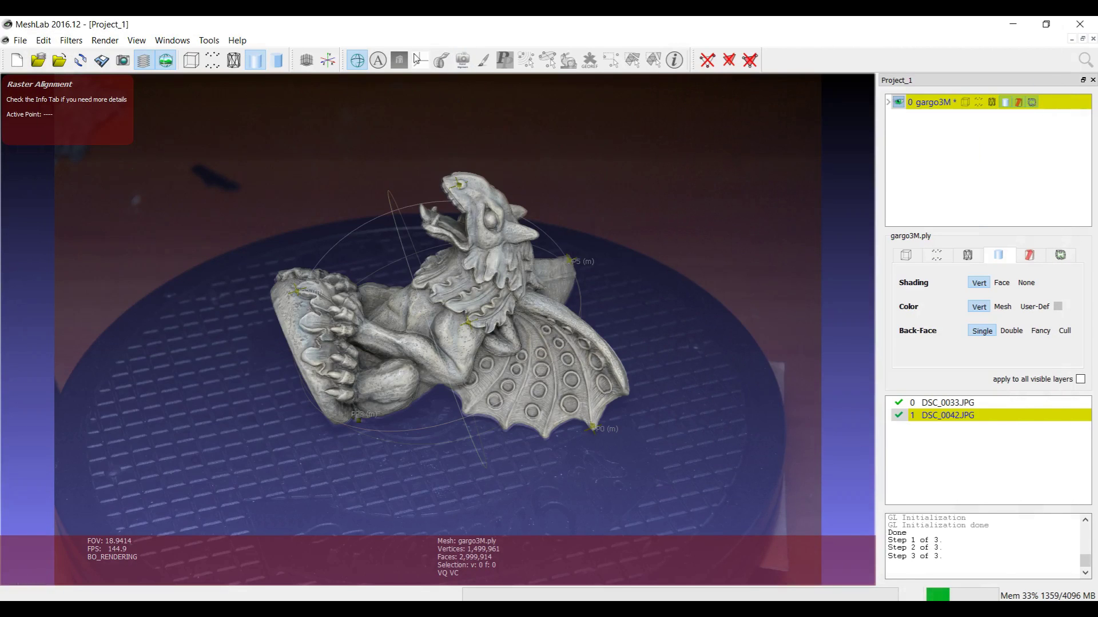
{"action": "left_click", "coordinate": [166, 60]}
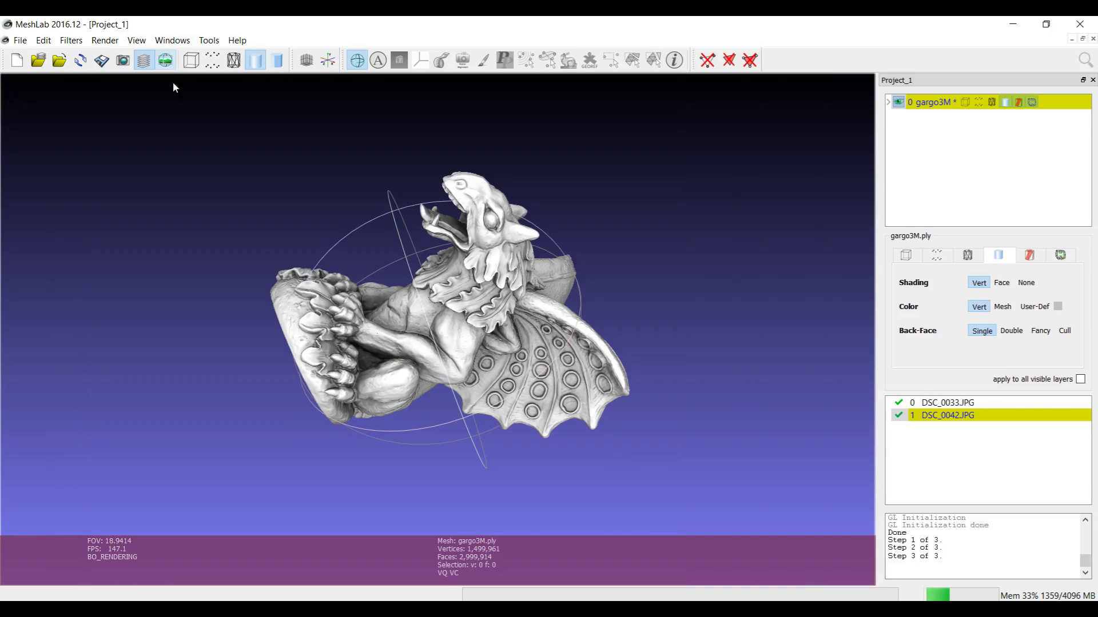
Display the DSC_0042.JPG raster over the gargoyle mesh and reopen the raster registration tool
{"action": "left_click_drag", "start_coordinate": [247, 218], "coordinate": [435, 257]}
{"action": "left_click", "coordinate": [165, 60]}
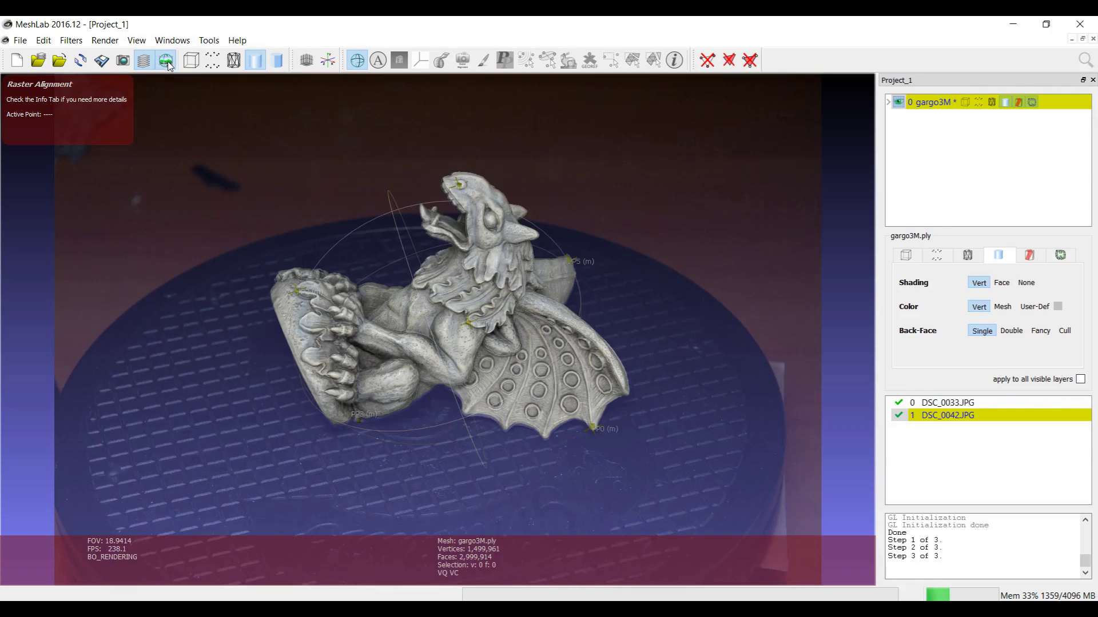
{"action": "key", "text": "Escape"}
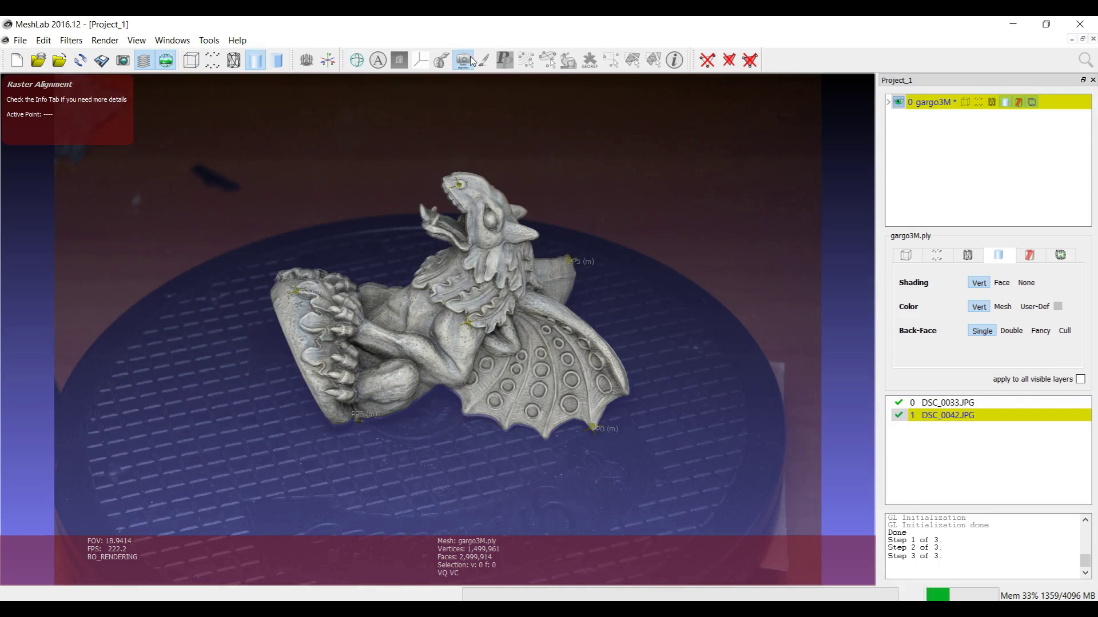
{"action": "left_click", "coordinate": [463, 60]}
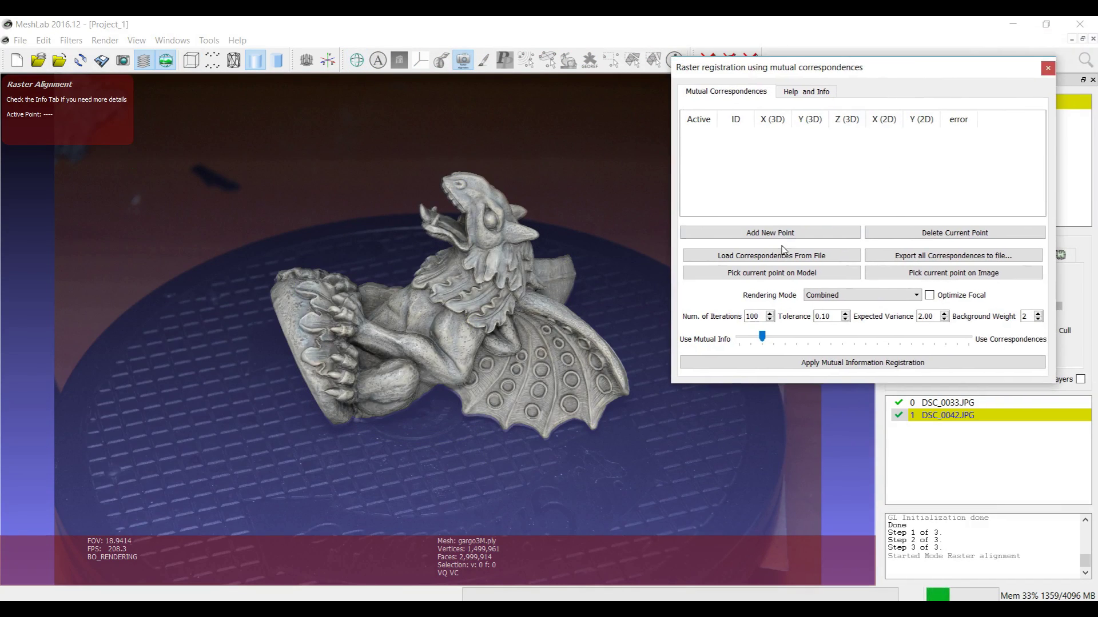
Load the saved correspondences from file and apply the mutual information registration to DSC_0042.JPG
{"action": "left_click", "coordinate": [787, 259]}
{"action": "double_click", "coordinate": [733, 208]}
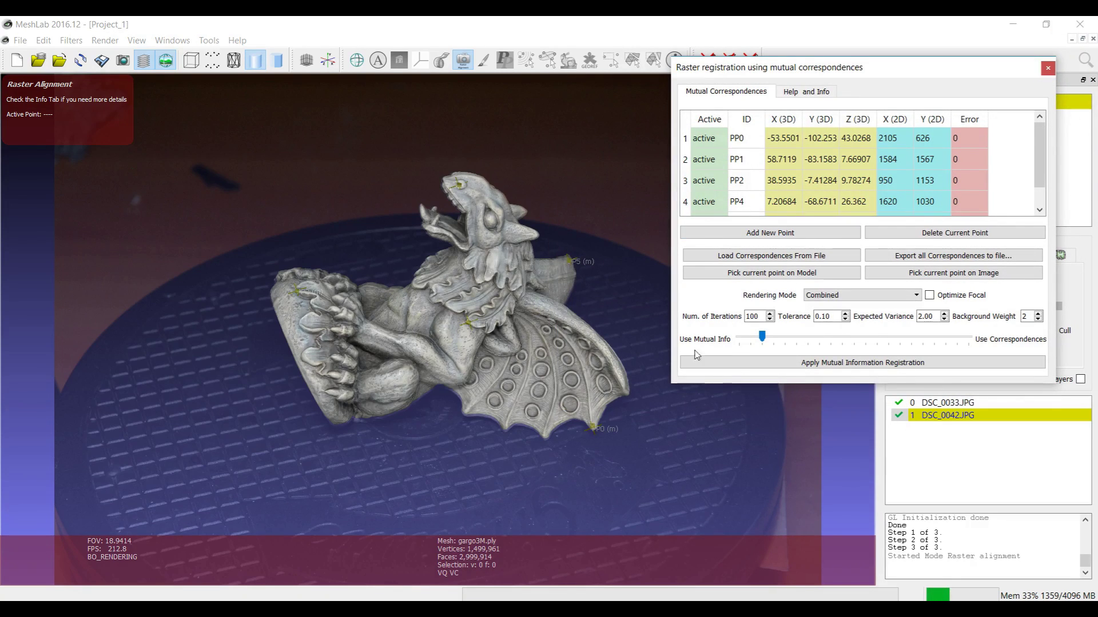
{"action": "left_click", "coordinate": [895, 366]}
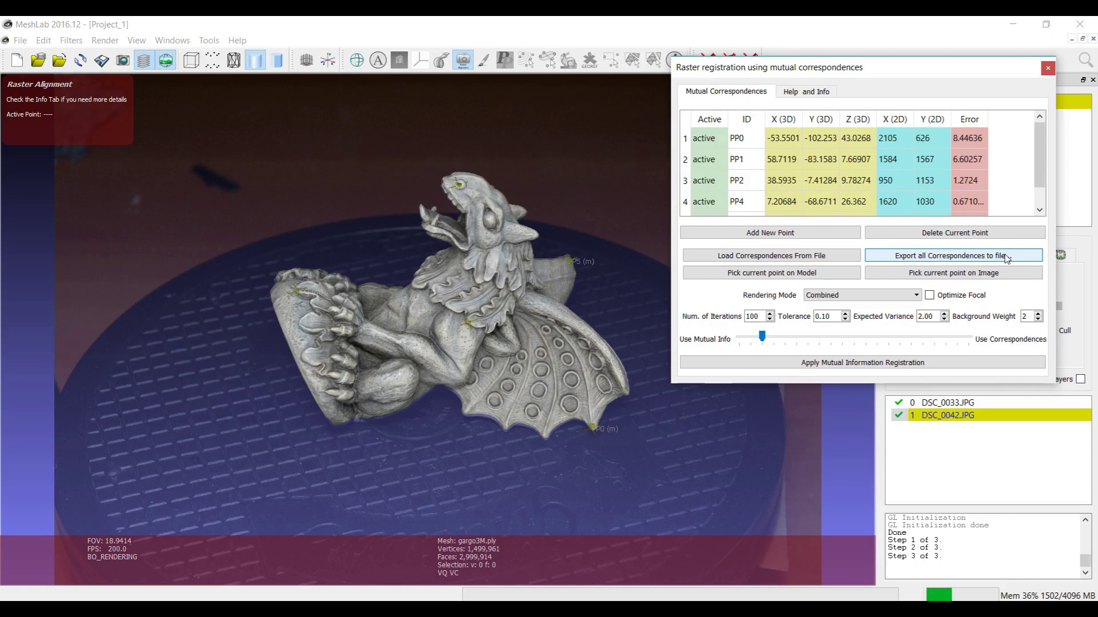
Enlarge the registration window to show the whole correspondence list, delete point PP5 and select PP1
{"action": "left_click", "coordinate": [937, 387]}
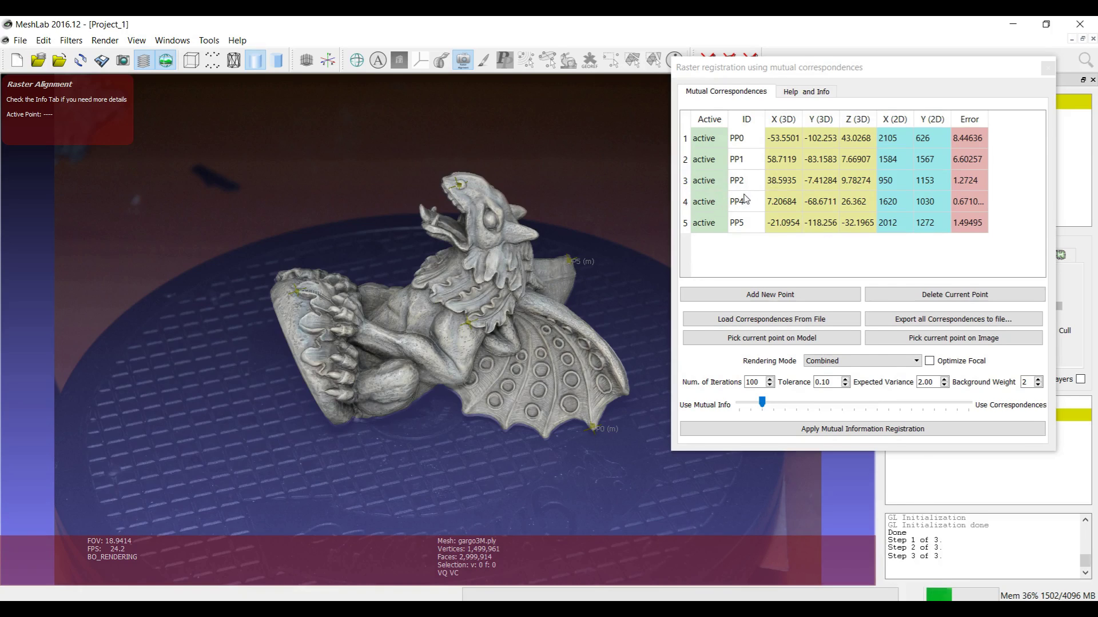
{"action": "left_click", "coordinate": [736, 228]}
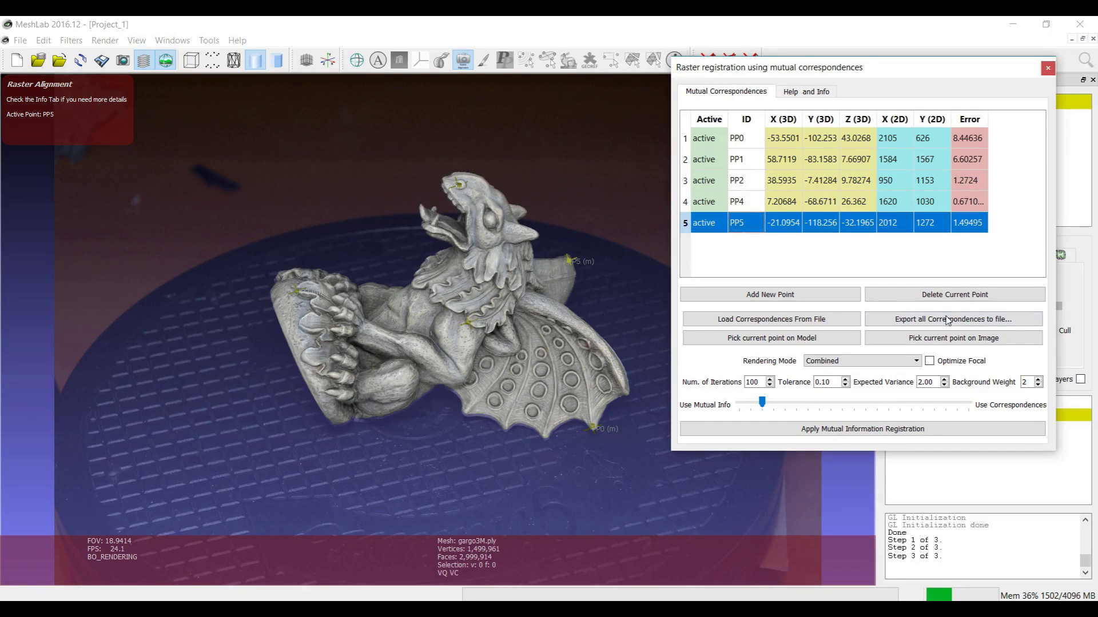
{"action": "left_click", "coordinate": [944, 295]}
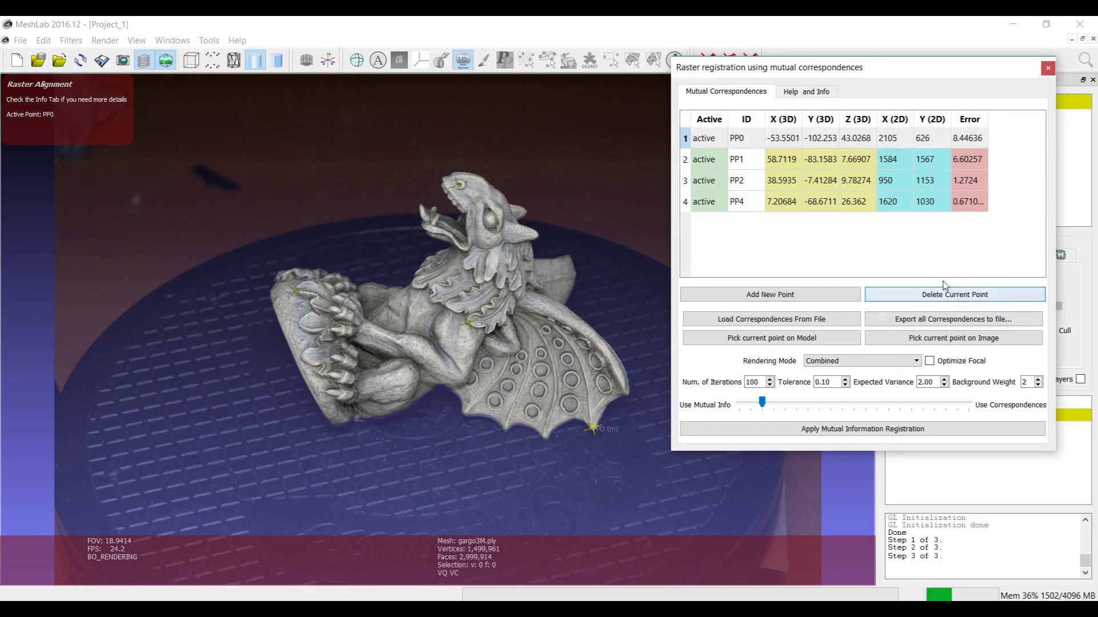
{"action": "left_click", "coordinate": [805, 159]}
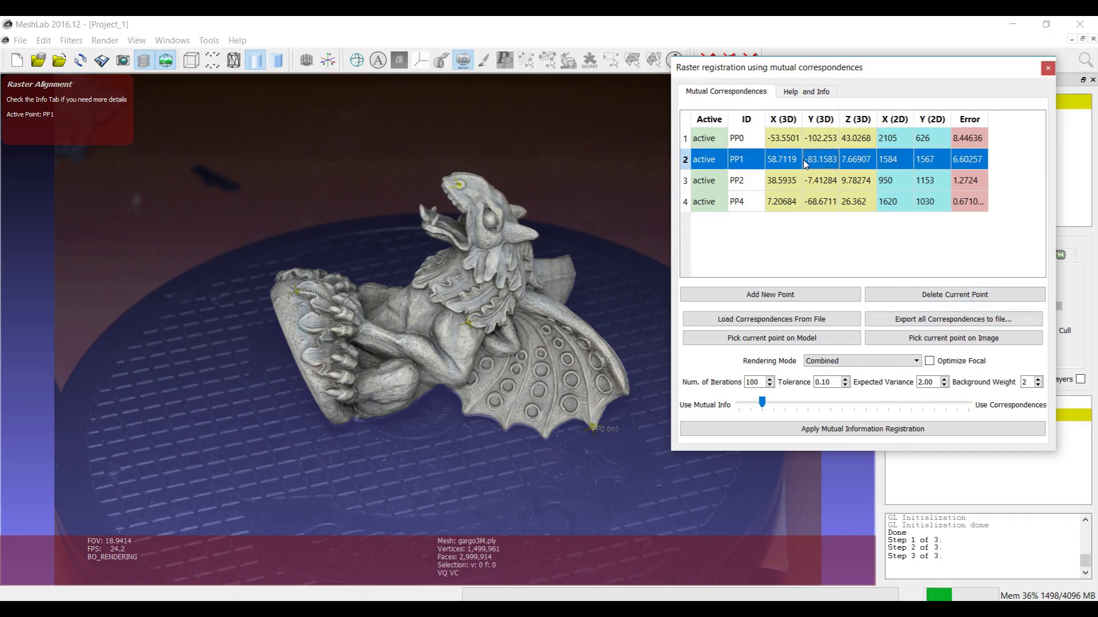